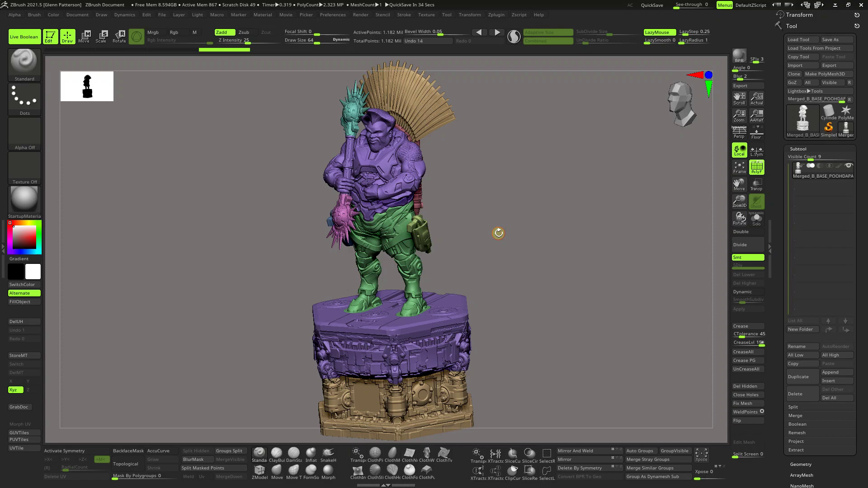
Orbit the soldier model to inspect its side, back and three-quarter front views
{"action": "mouse_move", "coordinate": [531, 287]}
{"action": "left_mouse_down"}
{"action": "mouse_move", "coordinate": [479, 283]}
{"action": "mouse_move", "coordinate": [547, 298]}
{"action": "mouse_move", "coordinate": [564, 294]}
{"action": "mouse_move", "coordinate": [525, 291]}
{"action": "mouse_move", "coordinate": [571, 280]}
{"action": "mouse_move", "coordinate": [532, 294]}
{"action": "left_mouse_up"}
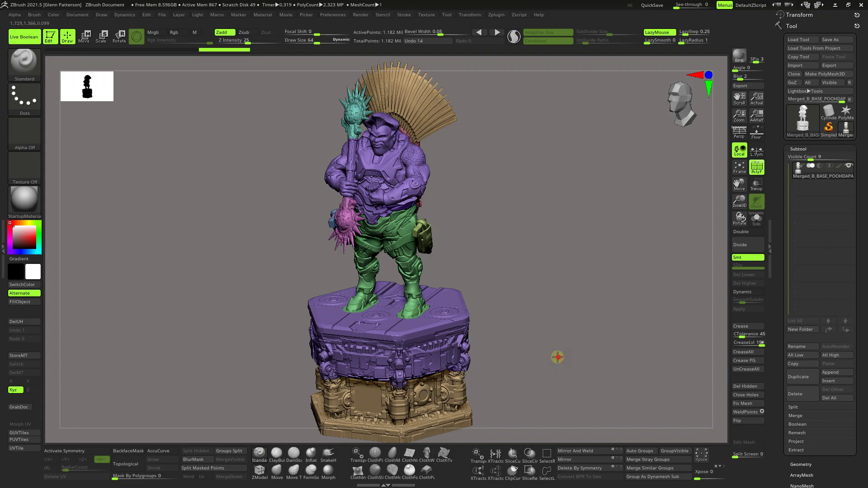
{"action": "mouse_move", "coordinate": [557, 357]}
{"action": "left_mouse_down"}
{"action": "mouse_move", "coordinate": [498, 319]}
{"action": "mouse_move", "coordinate": [563, 350]}
{"action": "mouse_move", "coordinate": [548, 362]}
{"action": "left_mouse_up"}
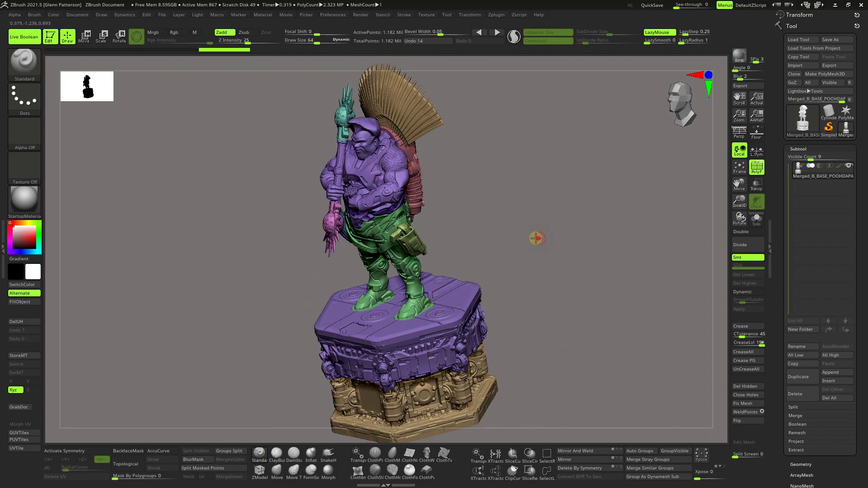
{"action": "left_click_drag", "start_coordinate": [536, 239], "coordinate": [603, 209]}
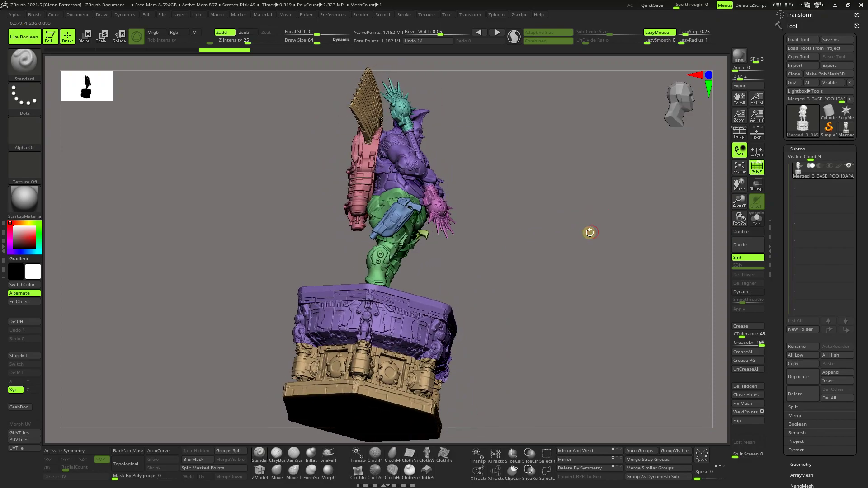
{"action": "left_click_drag", "start_coordinate": [562, 240], "coordinate": [500, 257]}
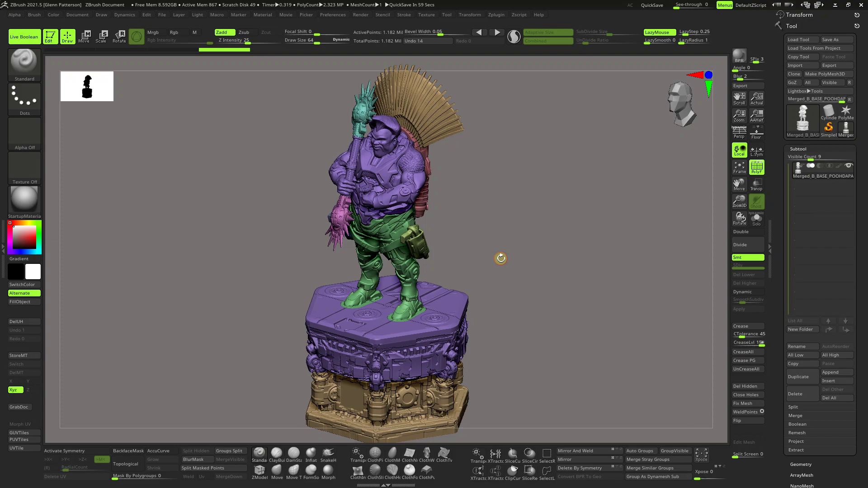
{"action": "left_click_drag", "start_coordinate": [515, 259], "coordinate": [478, 251]}
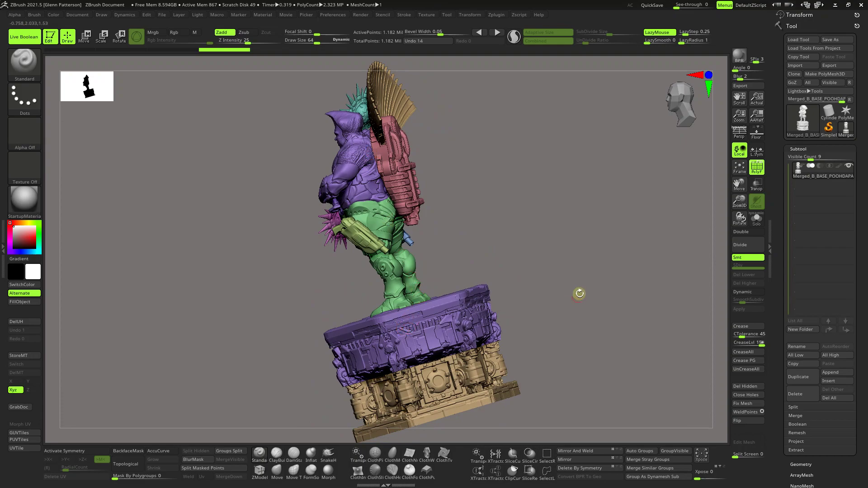
{"action": "left_click_drag", "start_coordinate": [545, 259], "coordinate": [589, 263]}
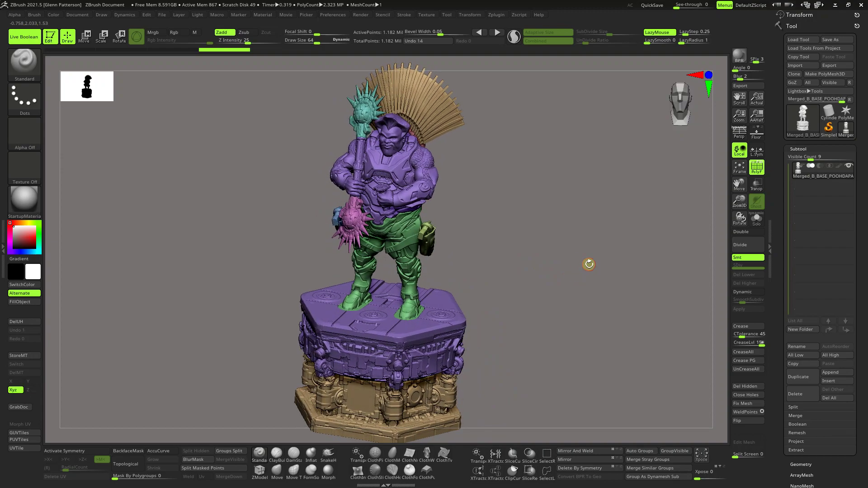
Minimize ZBrush and browse from Pixologic into ZBrush 2021 > ZStartup > Macros in Explorer
{"action": "left_click", "coordinate": [835, 6]}
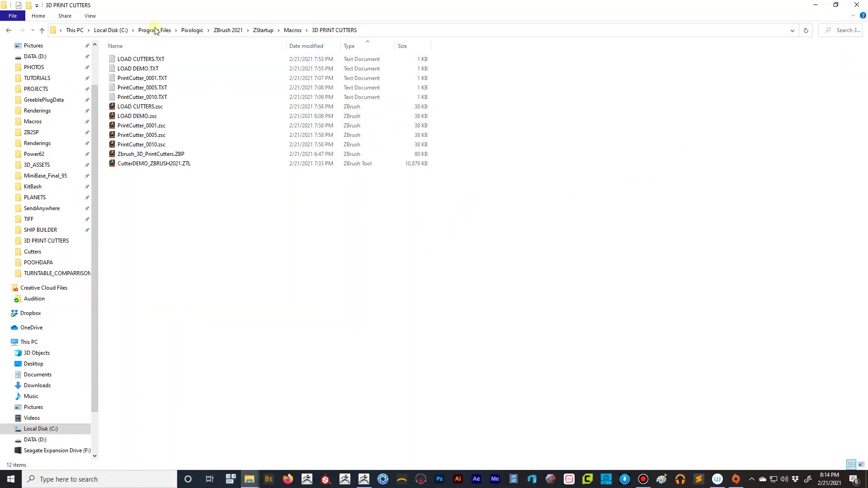
{"action": "left_click", "coordinate": [190, 31]}
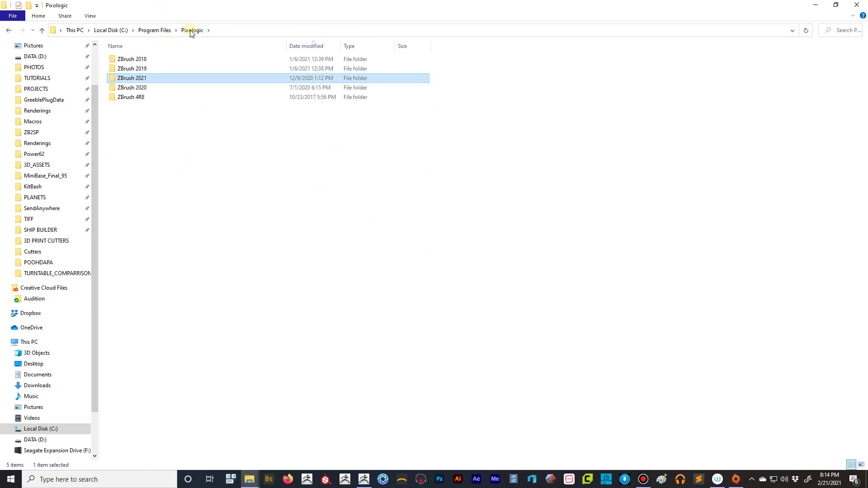
{"action": "double_click", "coordinate": [165, 79]}
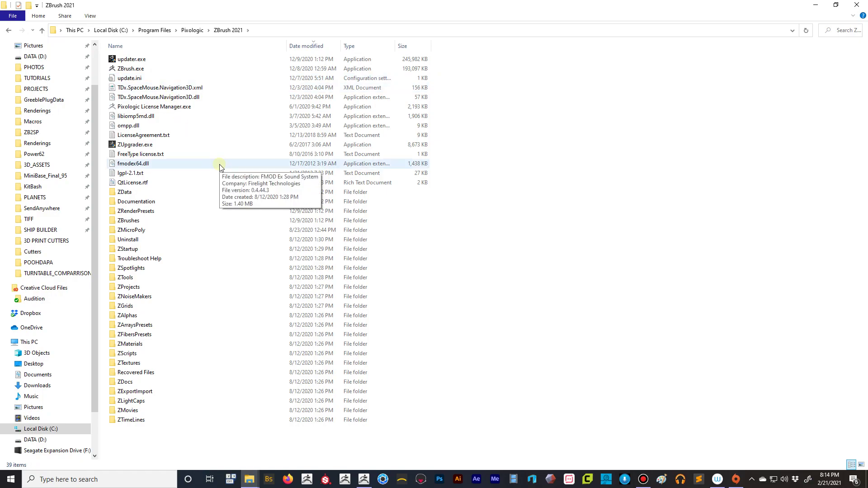
{"action": "double_click", "coordinate": [170, 249]}
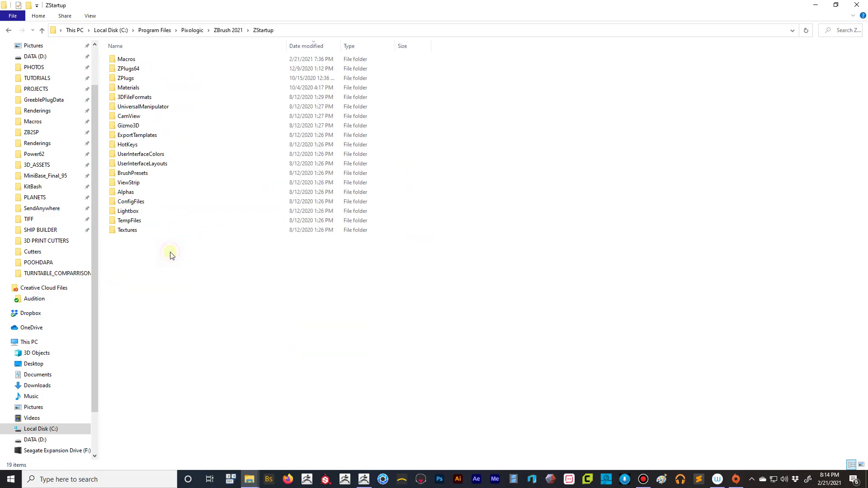
{"action": "double_click", "coordinate": [170, 60]}
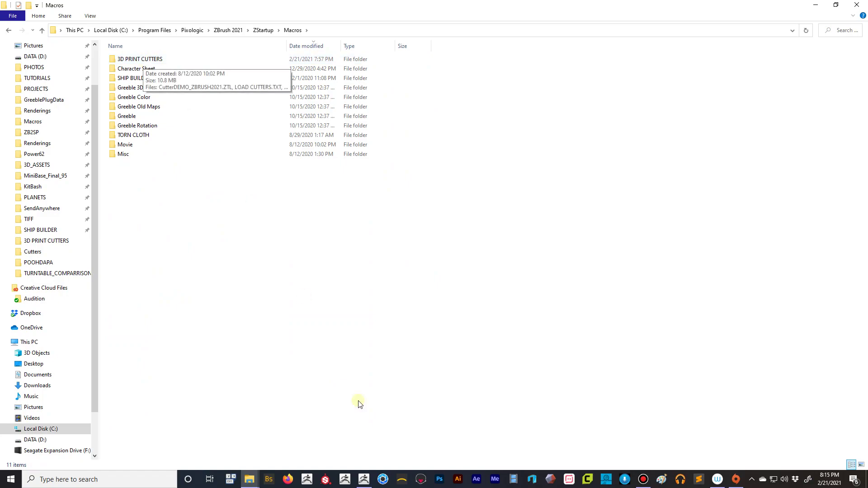
Back in ZBrush, open the Macro menu and collapse Character Sheet, Greeble, Greeble 3D and Greeble Color
{"action": "left_click", "coordinate": [365, 479]}
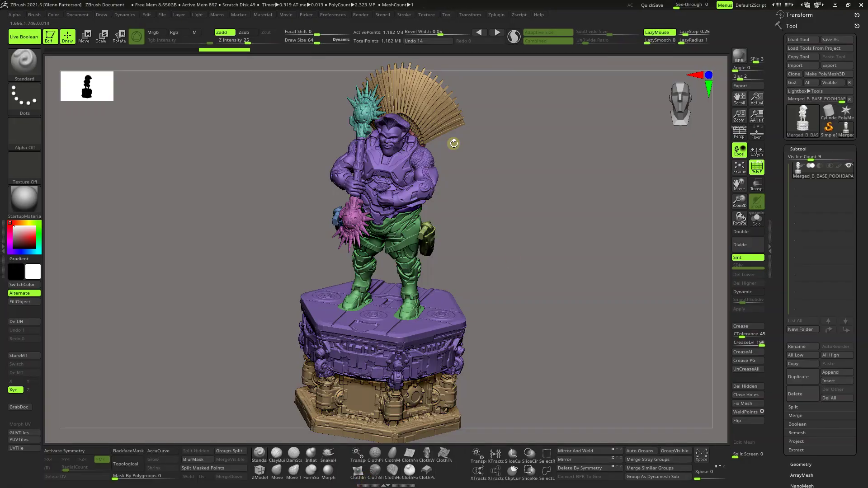
{"action": "left_click", "coordinate": [218, 17]}
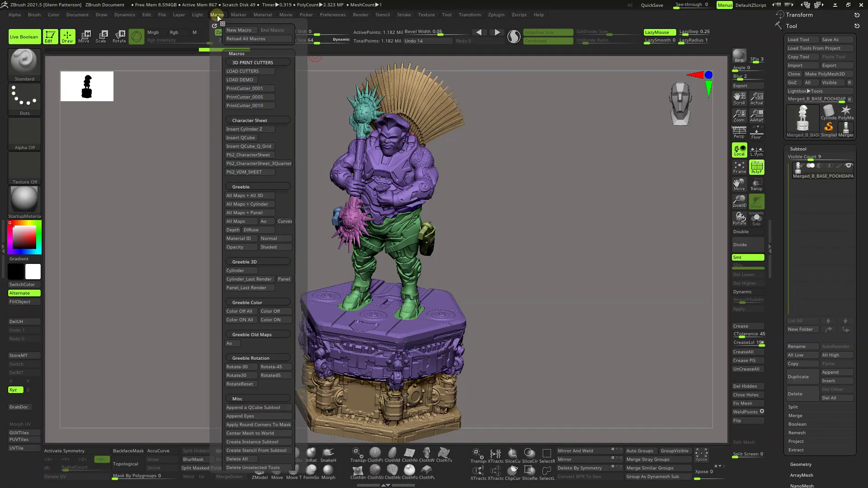
{"action": "left_click", "coordinate": [241, 120]}
{"action": "left_click", "coordinate": [241, 131]}
{"action": "left_click", "coordinate": [241, 142]}
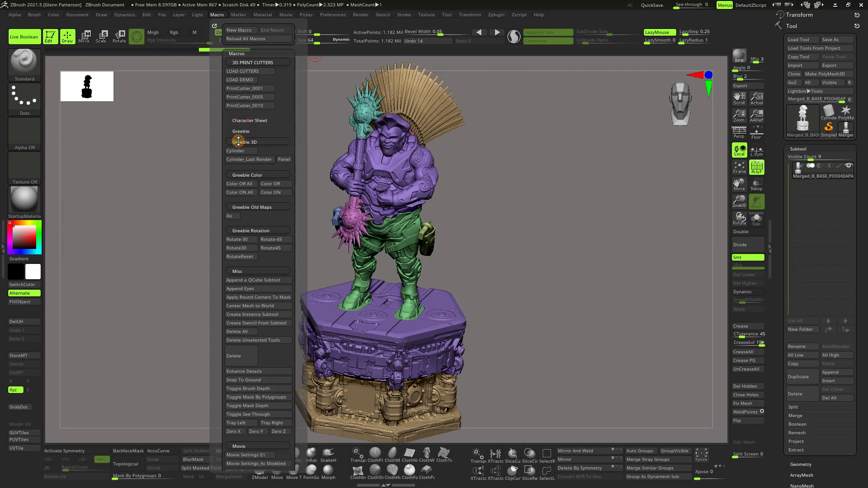
{"action": "left_click", "coordinate": [241, 153]}
Collapse the Greeble Old Maps, Greeble Rotation, Misc, Movie, SHIP BUILDER and TORN CLOTH sections
{"action": "left_click", "coordinate": [240, 163]}
{"action": "left_click", "coordinate": [240, 175]}
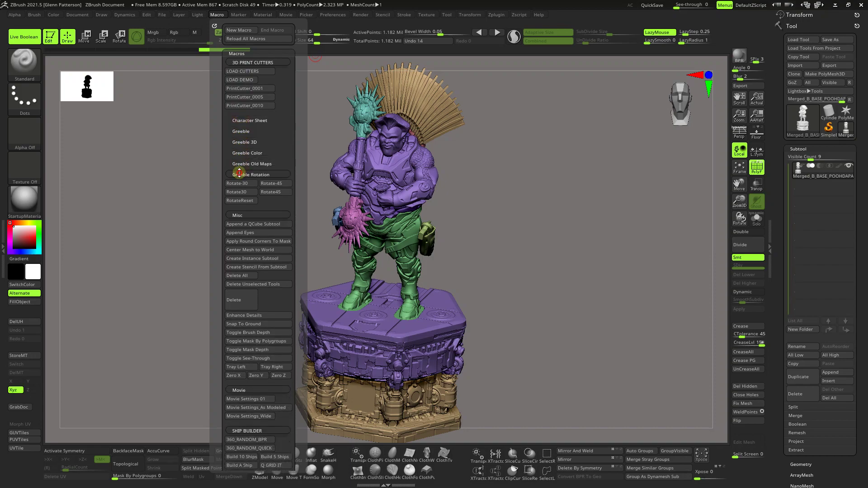
{"action": "left_click", "coordinate": [238, 186]}
{"action": "left_click", "coordinate": [238, 185]}
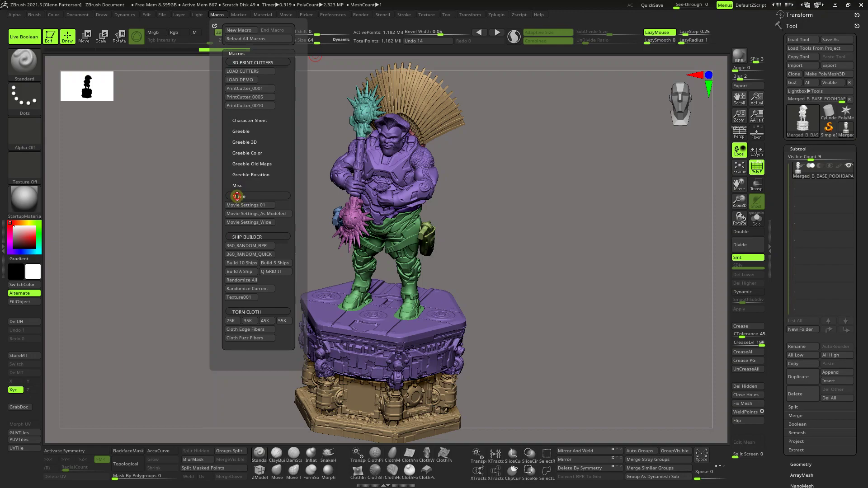
{"action": "left_click", "coordinate": [238, 197]}
{"action": "left_click", "coordinate": [239, 207]}
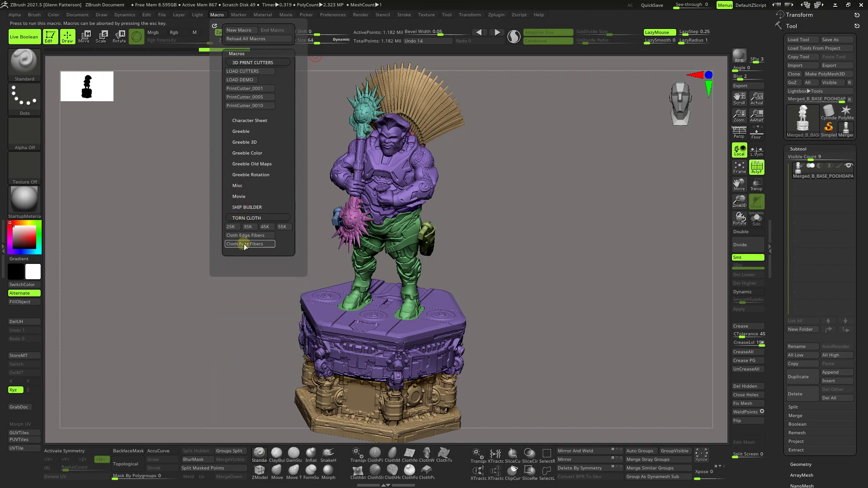
{"action": "left_click", "coordinate": [238, 218]}
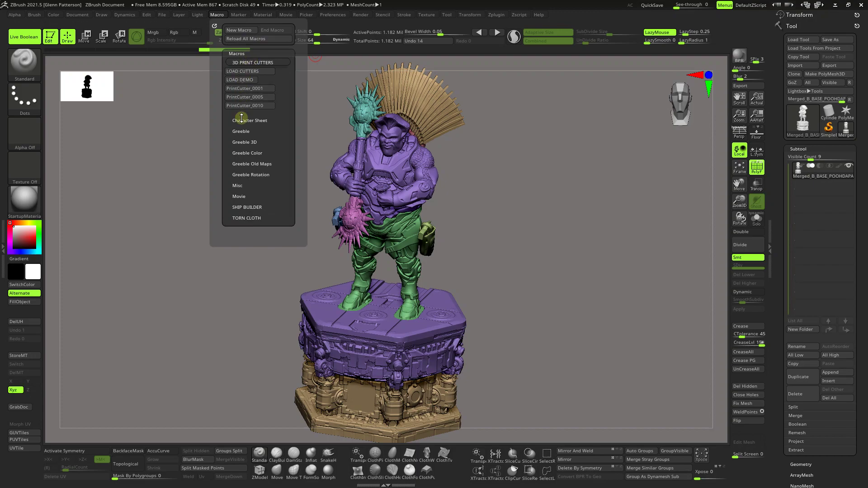
Run Macro > 3D PRINT CUTTERS > LOAD DEMO and frame the demo soldier
{"action": "left_click", "coordinate": [235, 82]}
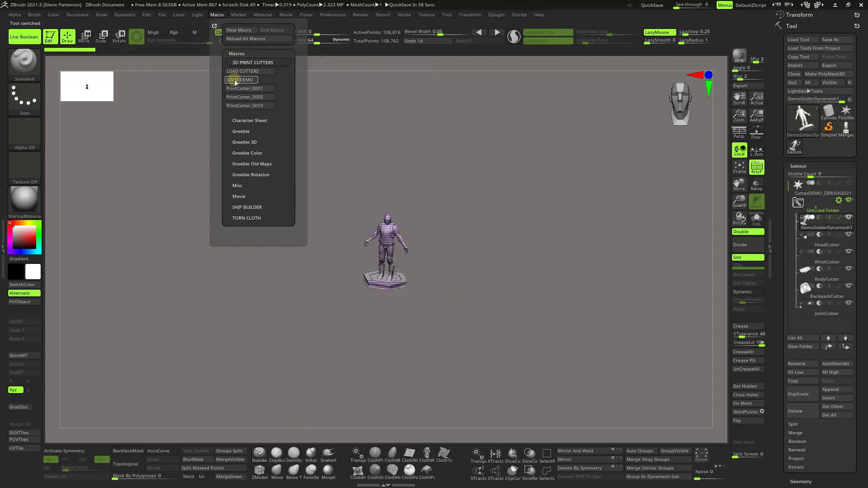
{"action": "left_click", "coordinate": [741, 169]}
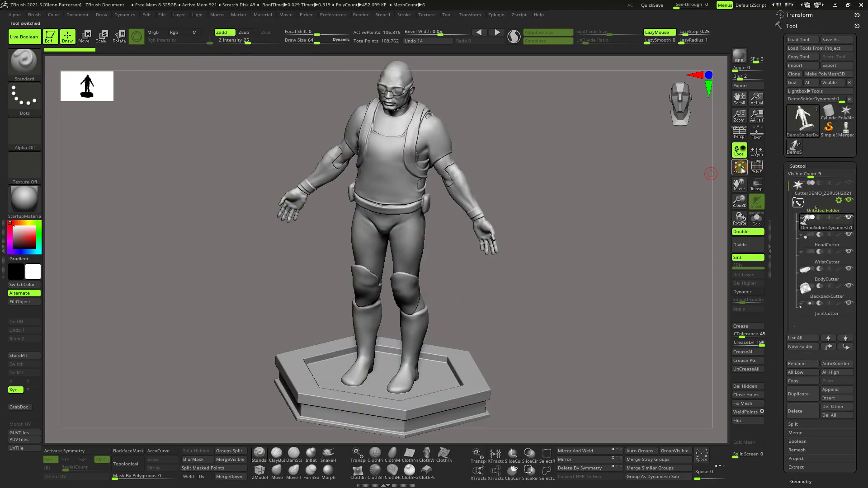
{"action": "left_click_drag", "start_coordinate": [560, 306], "coordinate": [580, 288]}
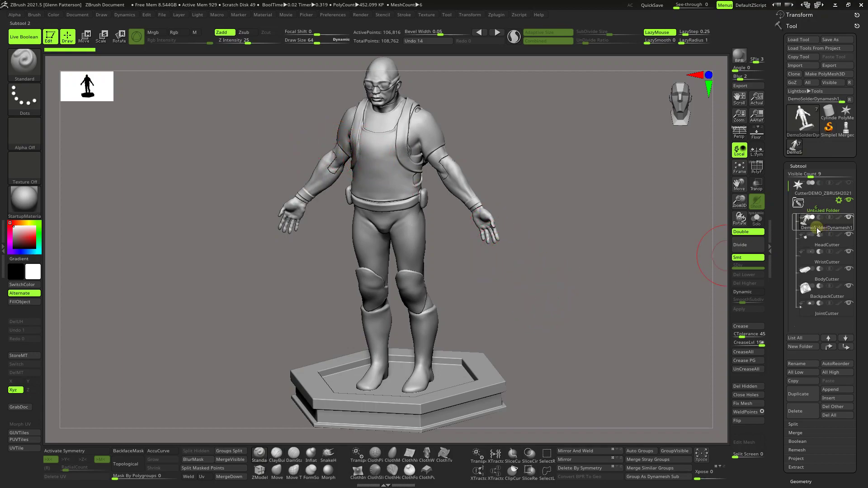
Select the WristCutter subtool and toggle Live Boolean off and back on
{"action": "mouse_move", "coordinate": [836, 280]}
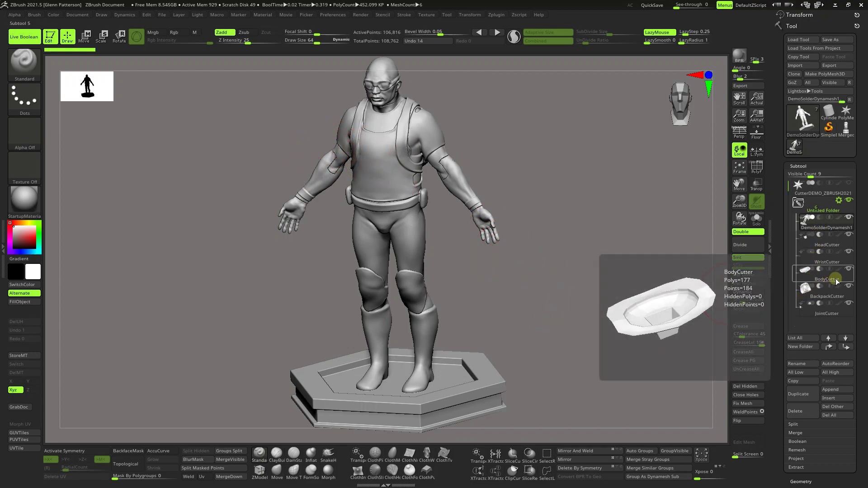
{"action": "left_click", "coordinate": [830, 261]}
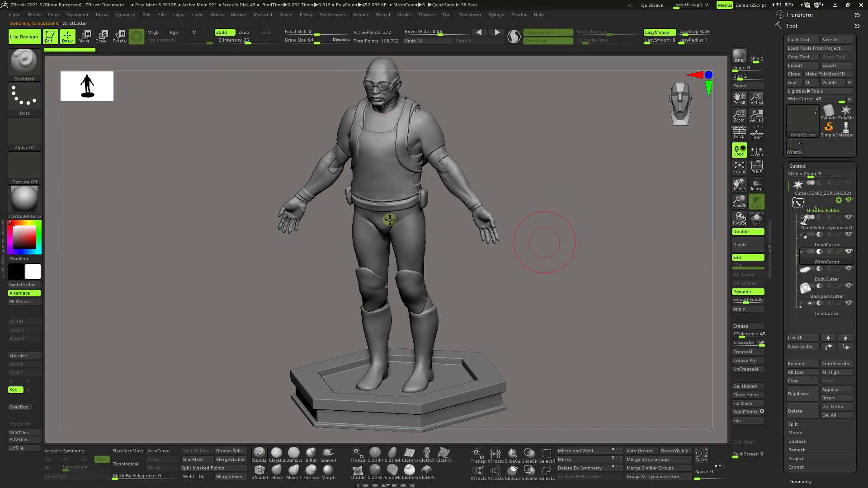
{"action": "left_click", "coordinate": [26, 38]}
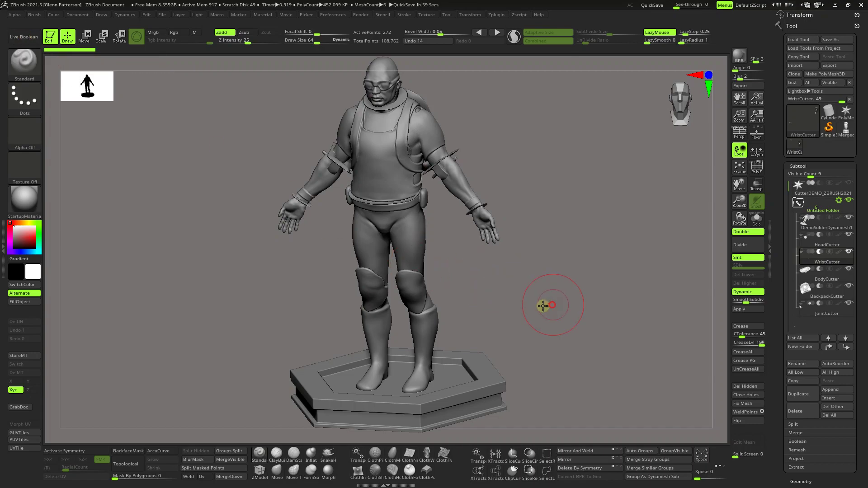
{"action": "left_click_drag", "start_coordinate": [548, 304], "coordinate": [538, 289]}
{"action": "left_click", "coordinate": [20, 38]}
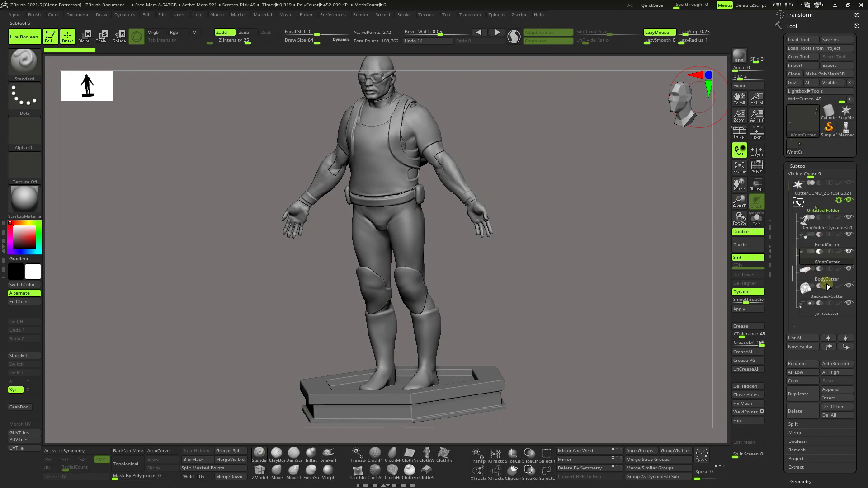
Solo the WristCutter, frame it and zoom in on the cutter disc
{"action": "left_click", "coordinate": [756, 219]}
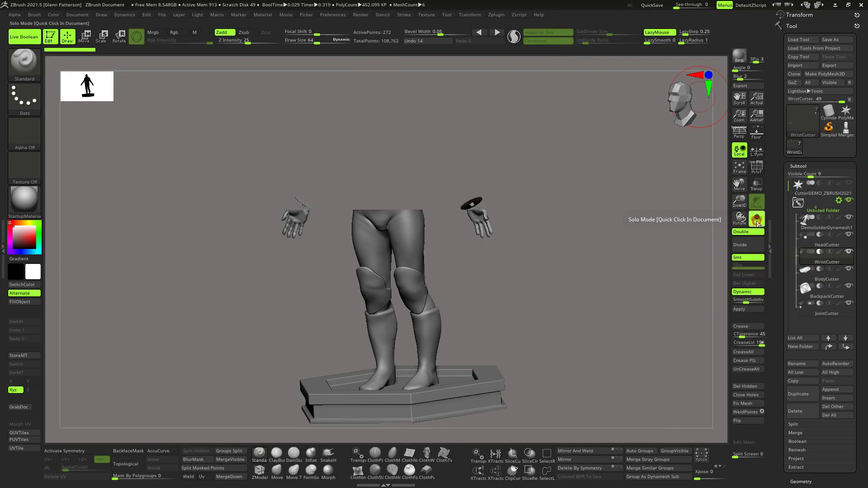
{"action": "left_click", "coordinate": [739, 168]}
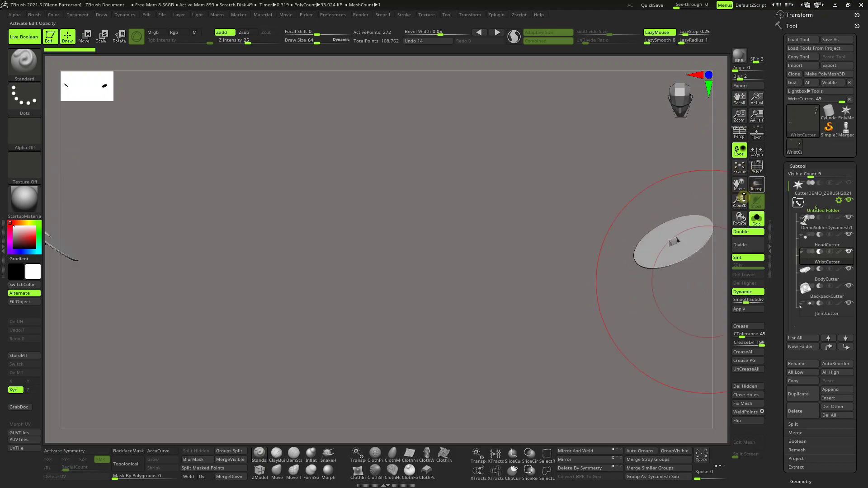
{"action": "left_click_drag", "start_coordinate": [739, 200], "coordinate": [640, 184]}
{"action": "right_click_drag", "start_coordinate": [564, 224], "coordinate": [723, 257]}
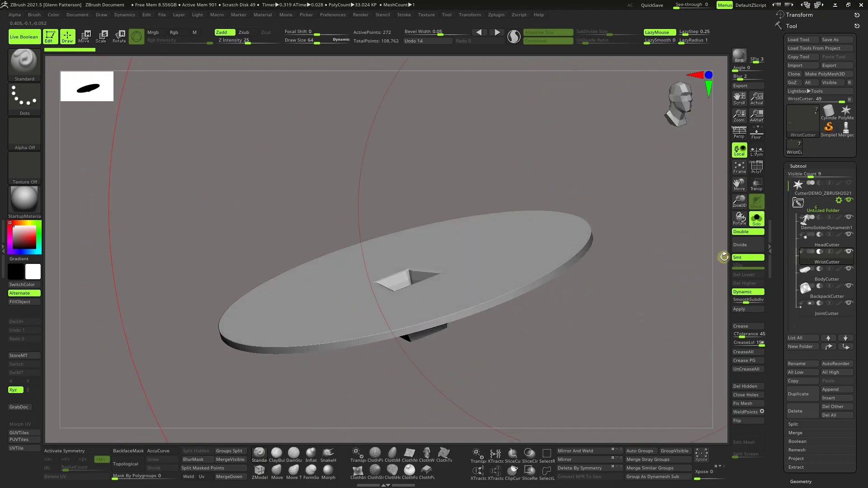
Disable Dynamic subdiv and enable PolyF, orbiting to inspect the low-poly disc from several angles
{"action": "left_click", "coordinate": [748, 291]}
{"action": "right_click_drag", "start_coordinate": [551, 257], "coordinate": [497, 202]}
{"action": "left_click", "coordinate": [756, 171]}
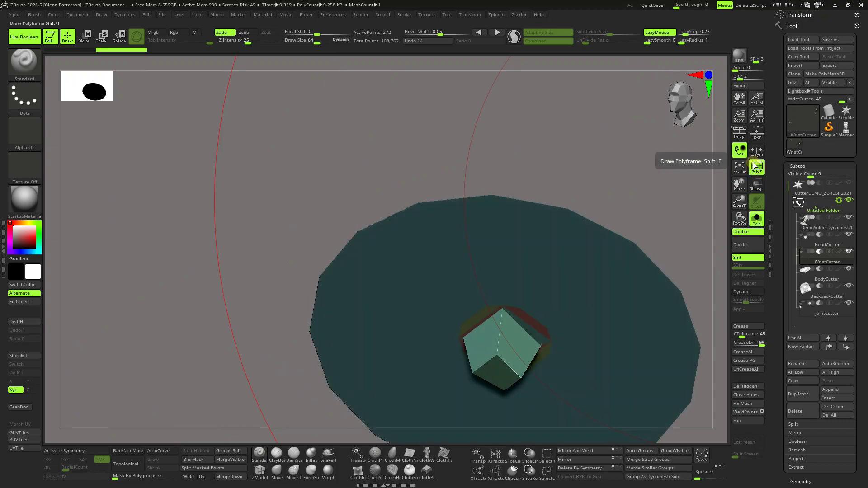
{"action": "right_click_drag", "start_coordinate": [559, 306], "coordinate": [593, 372]}
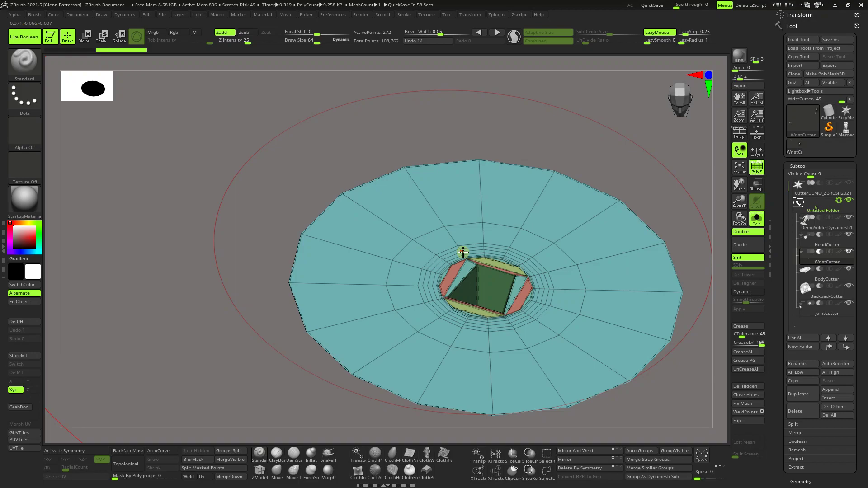
{"action": "right_click_drag", "start_coordinate": [552, 306], "coordinate": [556, 281]}
{"action": "left_click", "coordinate": [556, 281]}
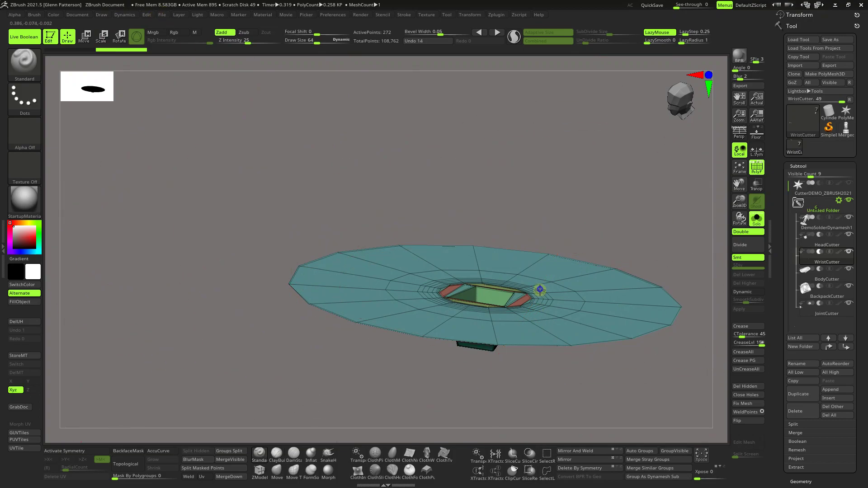
{"action": "right_click_drag", "start_coordinate": [540, 289], "coordinate": [250, 114]}
{"action": "left_click", "coordinate": [218, 15]}
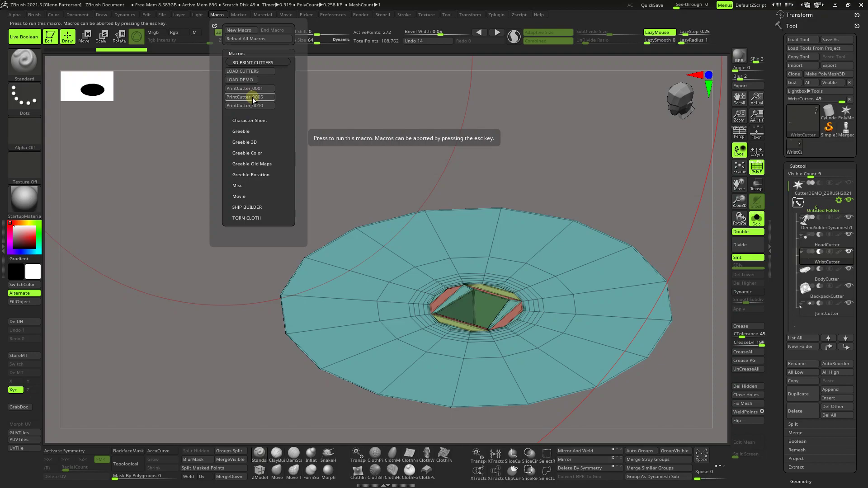
Run PrintCutter_0005 on the WristCutter and enable Dynamic subdiv to preview its thickness
{"action": "left_click", "coordinate": [231, 71]}
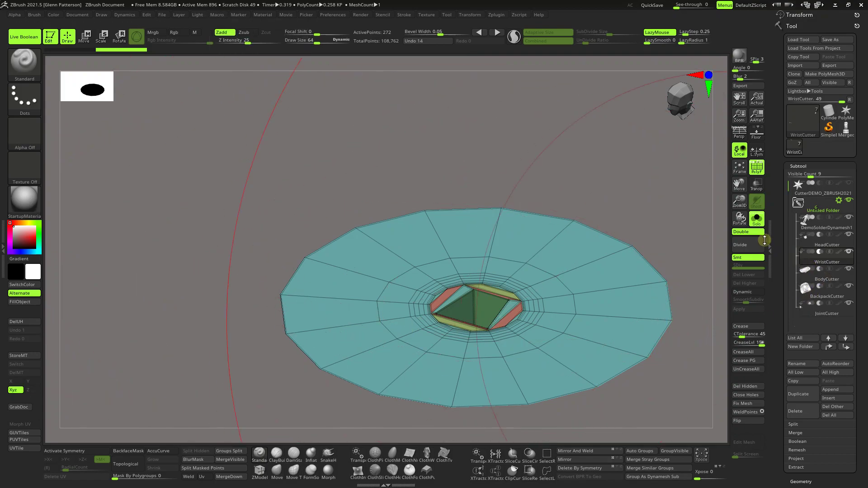
{"action": "left_click", "coordinate": [742, 291]}
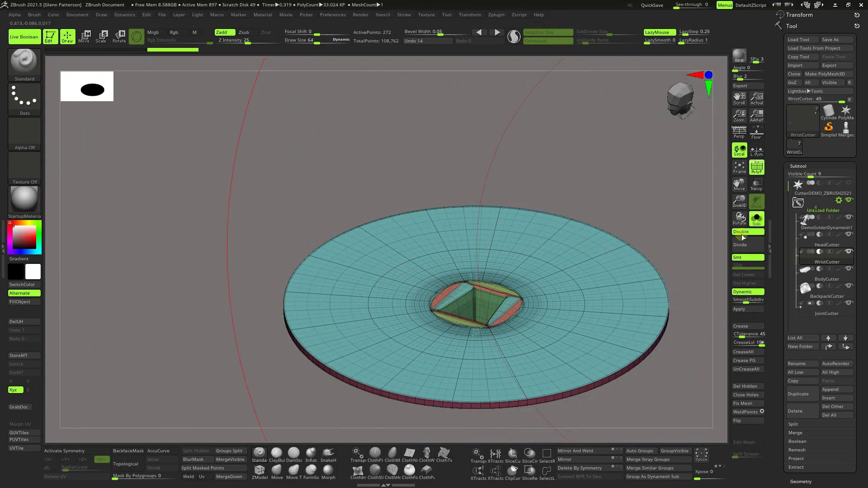
{"action": "right_click_drag", "start_coordinate": [534, 358], "coordinate": [543, 394]}
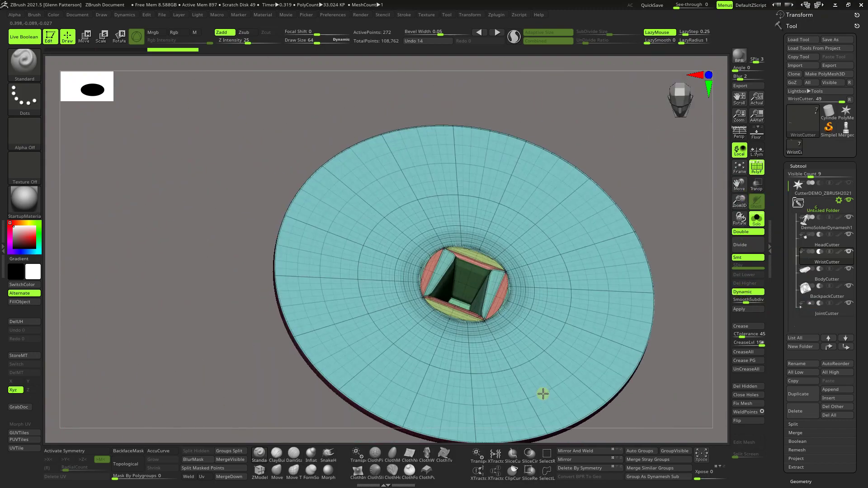
Turn off Solo and PolyF, then orbit and zoom to inspect the wrist gap
{"action": "left_click", "coordinate": [756, 220]}
{"action": "left_click", "coordinate": [756, 167]}
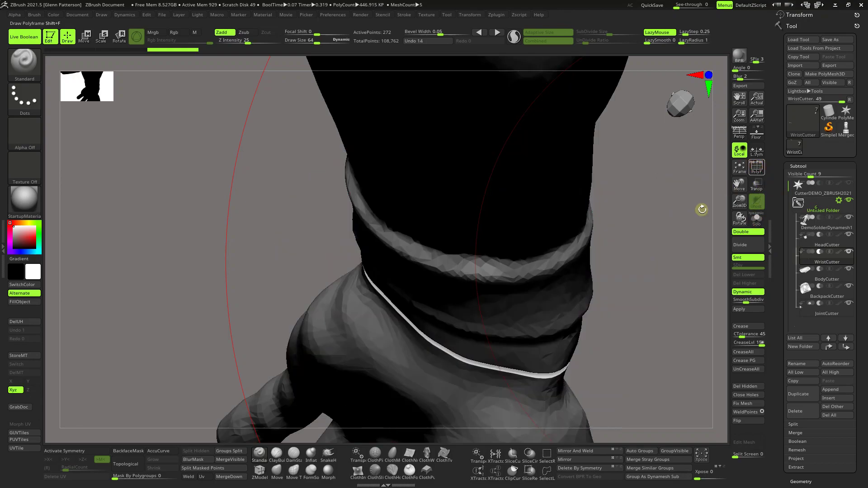
{"action": "right_click_drag", "start_coordinate": [476, 378], "coordinate": [500, 359]}
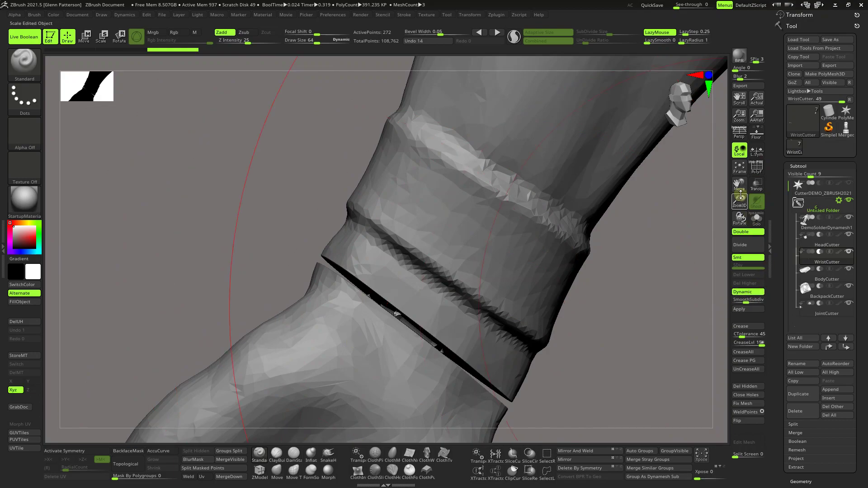
{"action": "left_click_drag", "start_coordinate": [739, 200], "coordinate": [630, 323]}
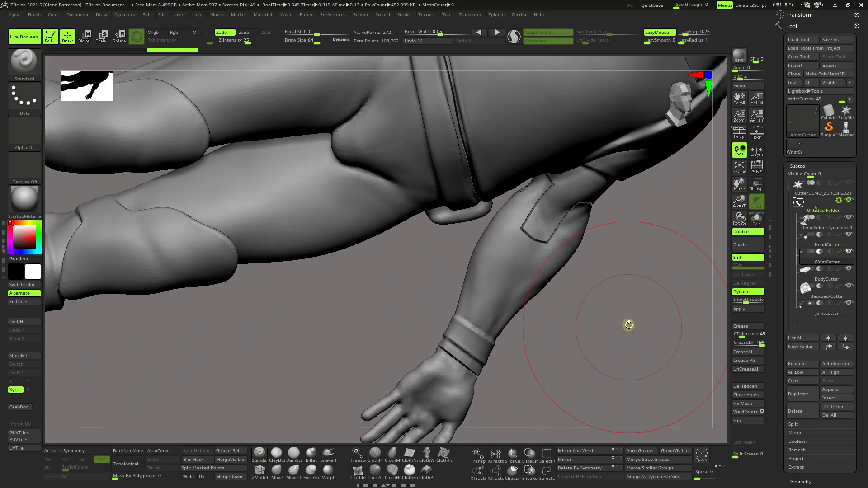
{"action": "right_click_drag", "start_coordinate": [594, 259], "coordinate": [721, 325]}
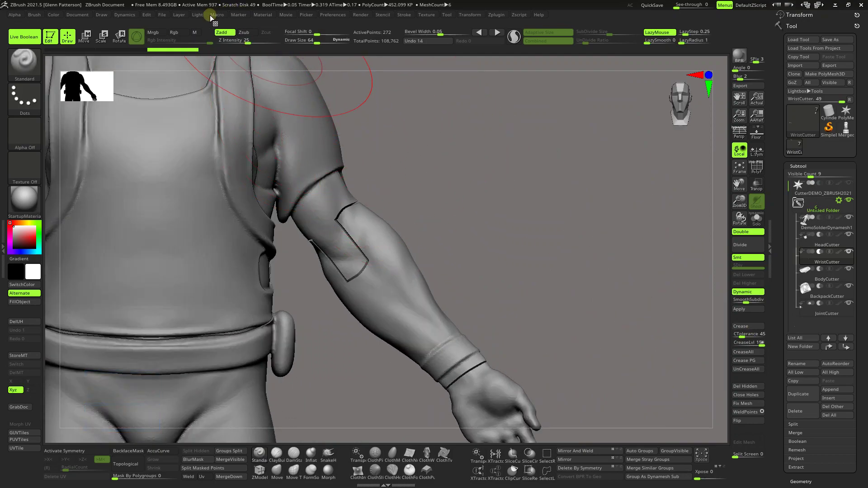
Run Macro > LOAD CUTTERS and press M to browse Cutter001–Cutter003 in the cutter popup
{"action": "left_click", "coordinate": [216, 16]}
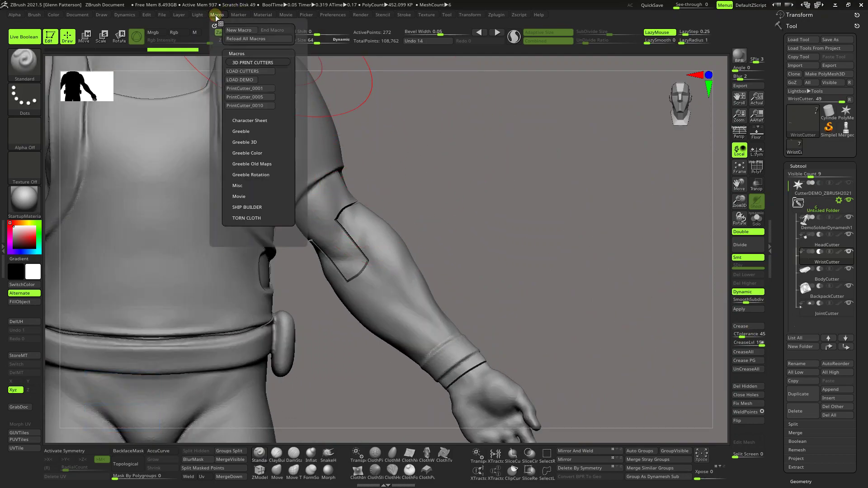
{"action": "left_click", "coordinate": [243, 73]}
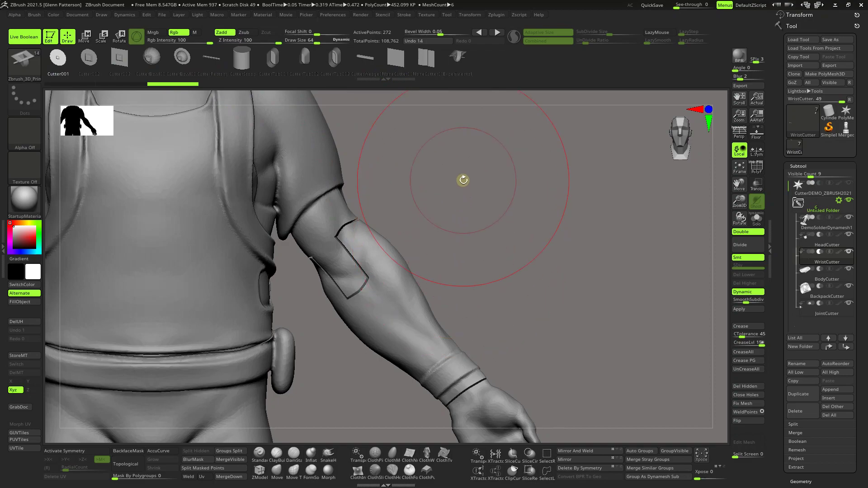
{"action": "key", "text": "m"}
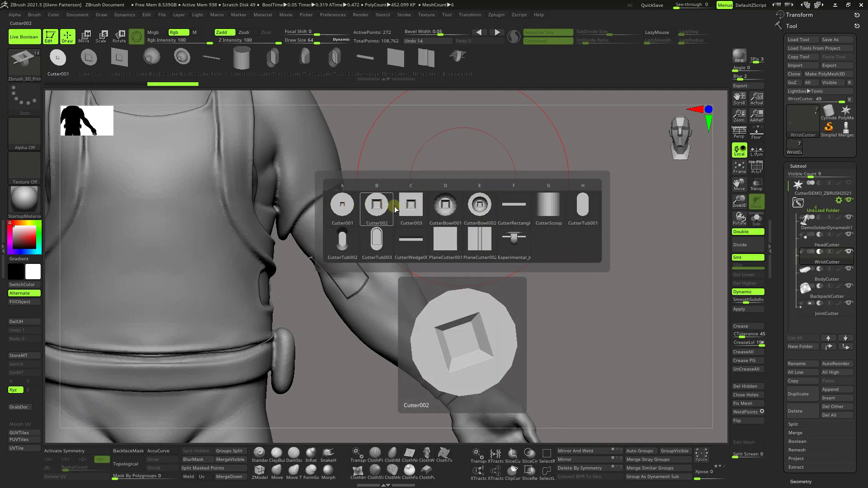
{"action": "mouse_move", "coordinate": [410, 209]}
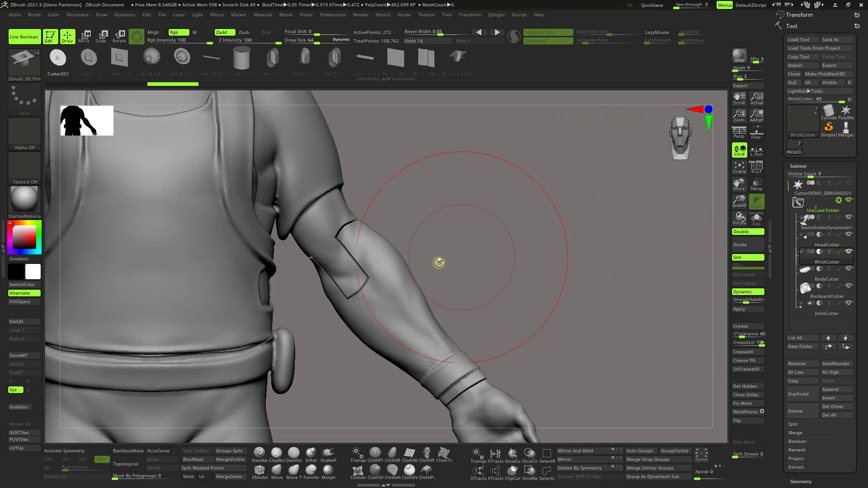
Rotate toward the upper arm, select the JointCutter subtool and turn on Solo
{"action": "mouse_move", "coordinate": [391, 265]}
{"action": "right_mouse_down"}
{"action": "mouse_move", "coordinate": [351, 279]}
{"action": "mouse_move", "coordinate": [368, 290]}
{"action": "mouse_move", "coordinate": [428, 207]}
{"action": "right_mouse_up"}
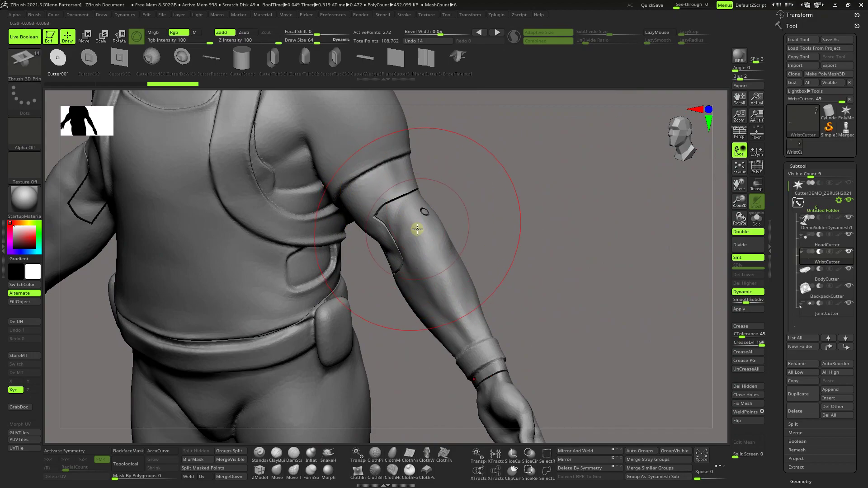
{"action": "right_click_drag", "start_coordinate": [417, 229], "coordinate": [417, 262]}
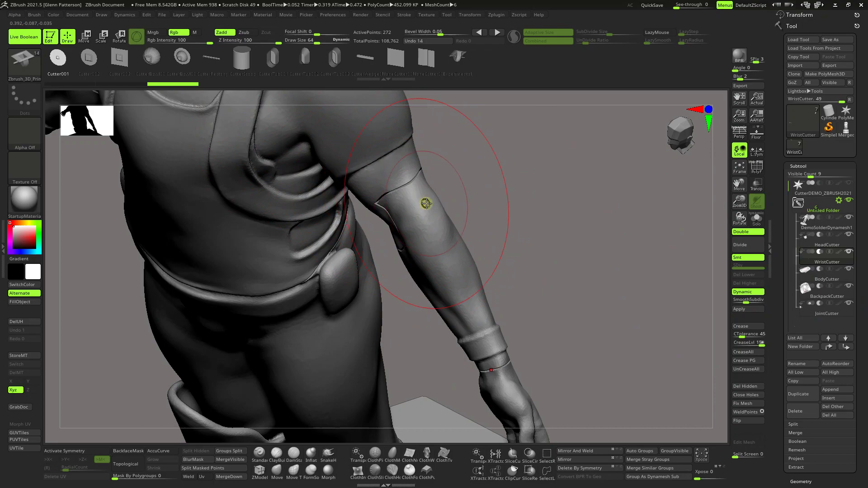
{"action": "left_click", "coordinate": [827, 308]}
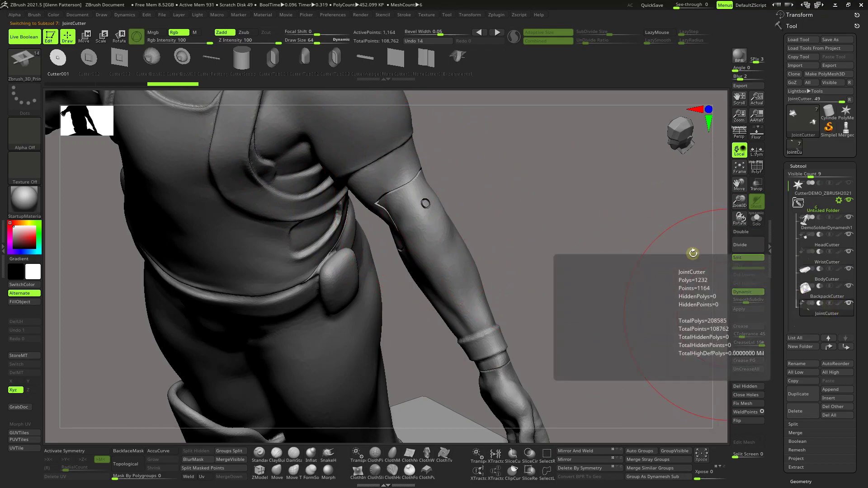
{"action": "left_click", "coordinate": [755, 220]}
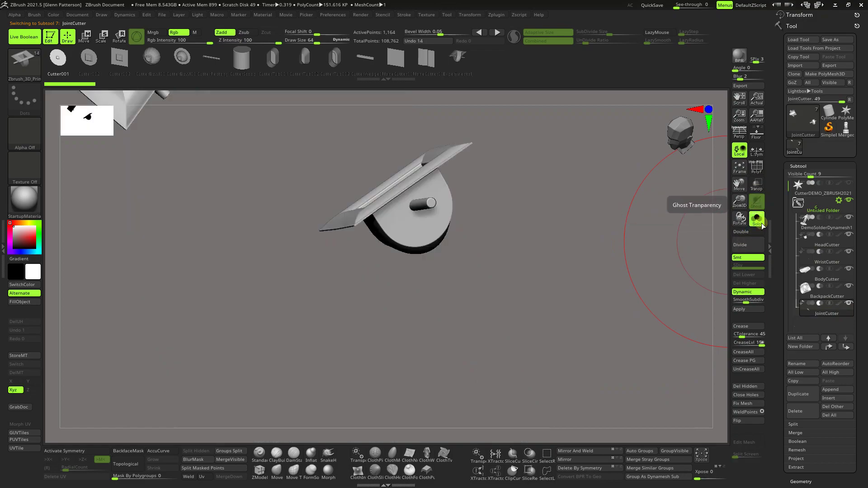
Frame the JointCutter with Dynamic subdiv off and PolyF on, orbiting to inspect its frame and rod
{"action": "left_click", "coordinate": [749, 292]}
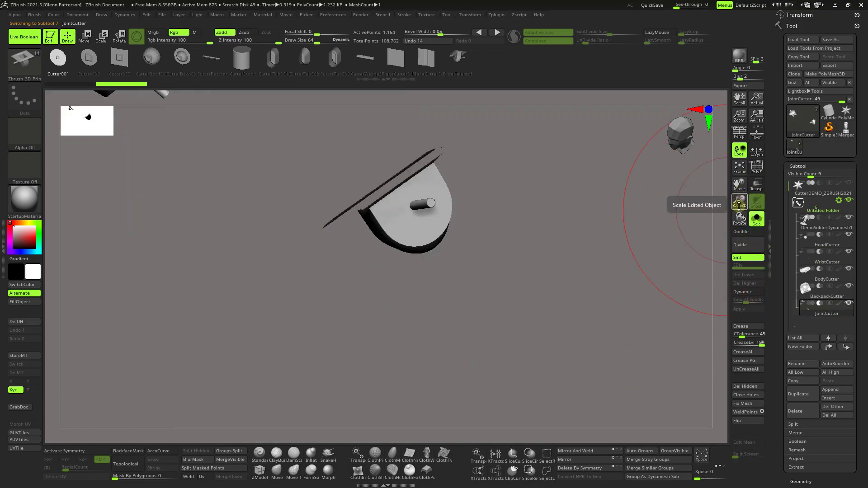
{"action": "left_click_drag", "start_coordinate": [739, 199], "coordinate": [744, 236]}
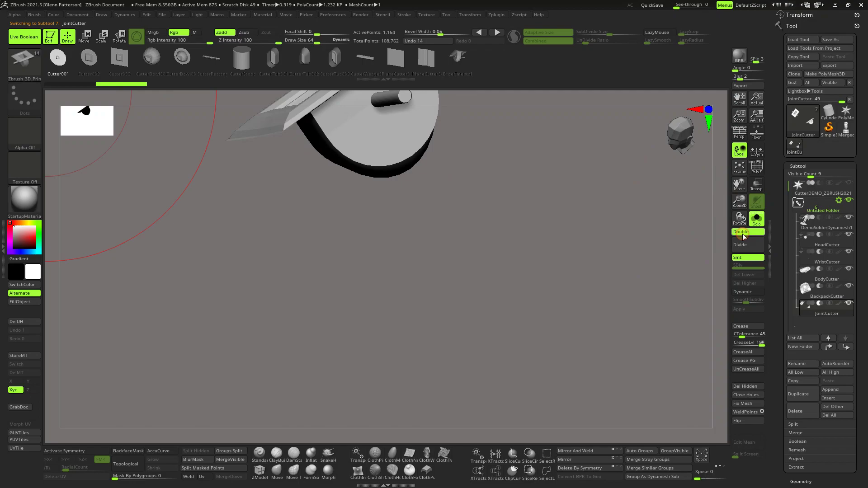
{"action": "left_click", "coordinate": [739, 167]}
{"action": "left_click_drag", "start_coordinate": [473, 306], "coordinate": [427, 310]}
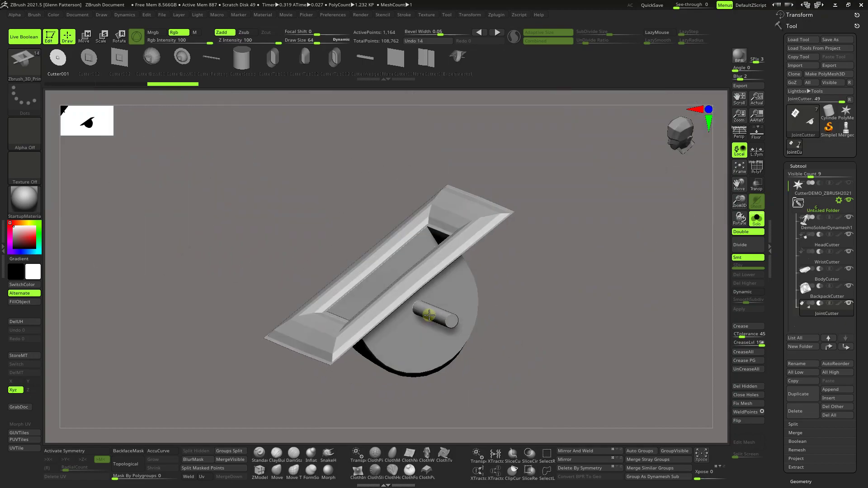
{"action": "left_click", "coordinate": [758, 170]}
{"action": "left_click_drag", "start_coordinate": [490, 327], "coordinate": [419, 319]}
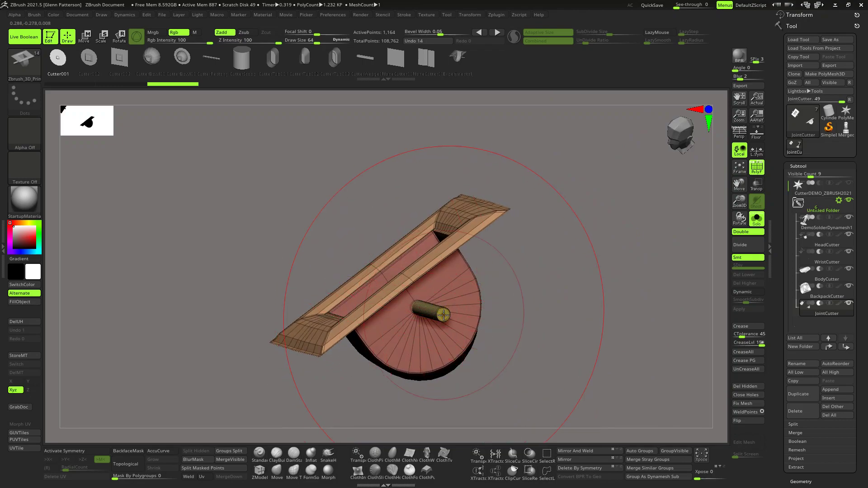
{"action": "left_click_drag", "start_coordinate": [437, 315], "coordinate": [493, 316]}
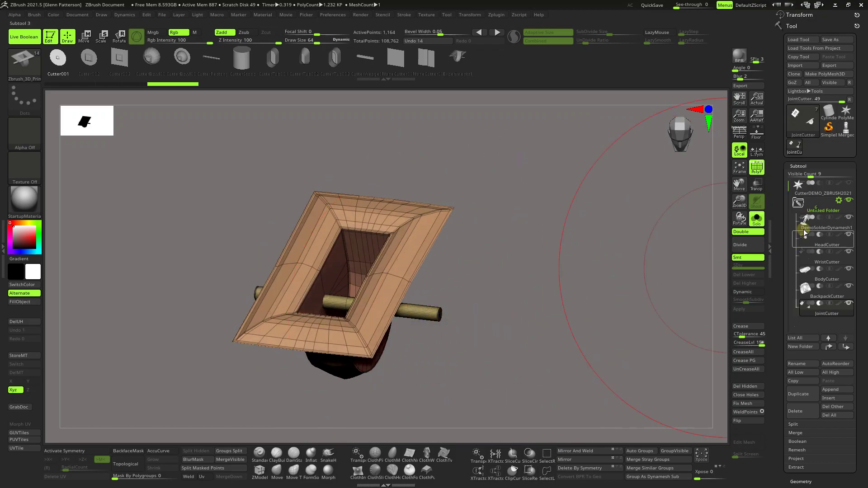
Turn off Solo, frame the full soldier and snap it to a front view
{"action": "left_click", "coordinate": [757, 221]}
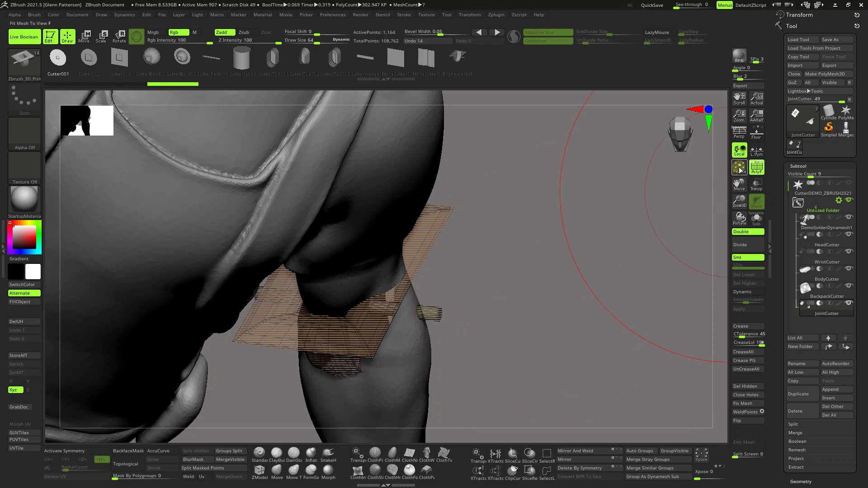
{"action": "left_click", "coordinate": [738, 168]}
{"action": "left_click_drag", "start_coordinate": [619, 372], "coordinate": [614, 368], "text": "shift"}
Use Zplugin > Scale Master on DemoSolderDynamesh1 to read its size in inches: 7.758 × 12 × 6.54608
{"action": "left_click", "coordinate": [4, 226]}
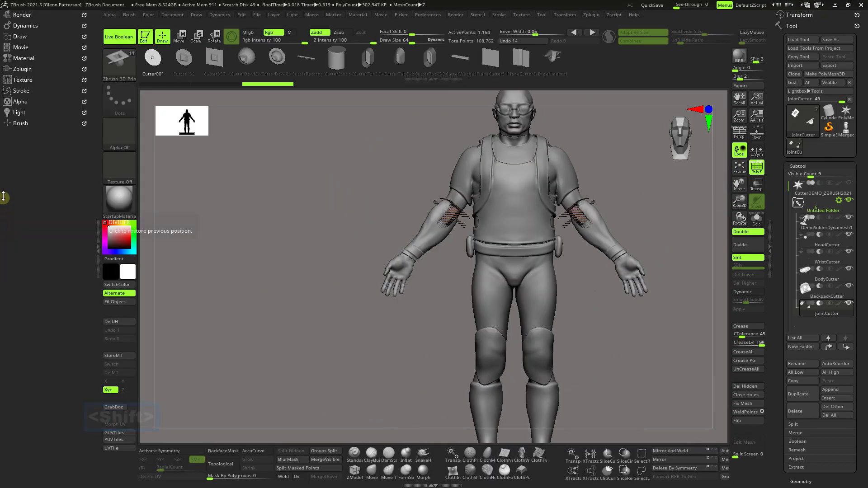
{"action": "left_click", "coordinate": [21, 69]}
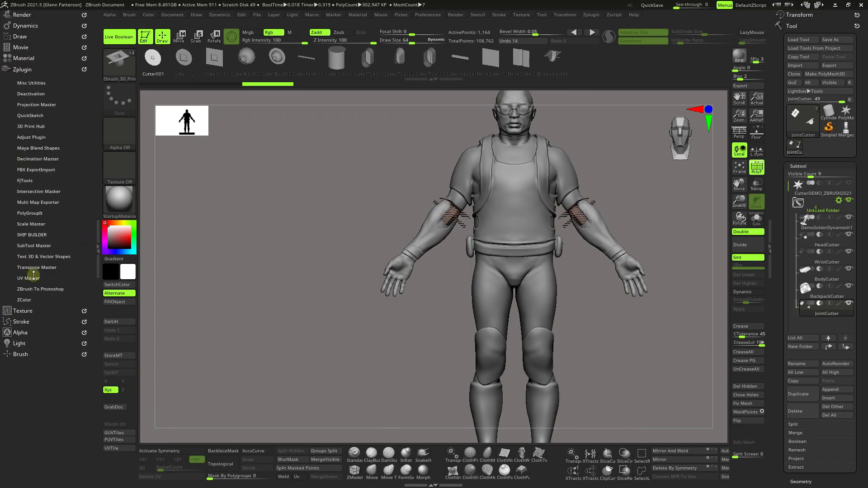
{"action": "left_click", "coordinate": [29, 223]}
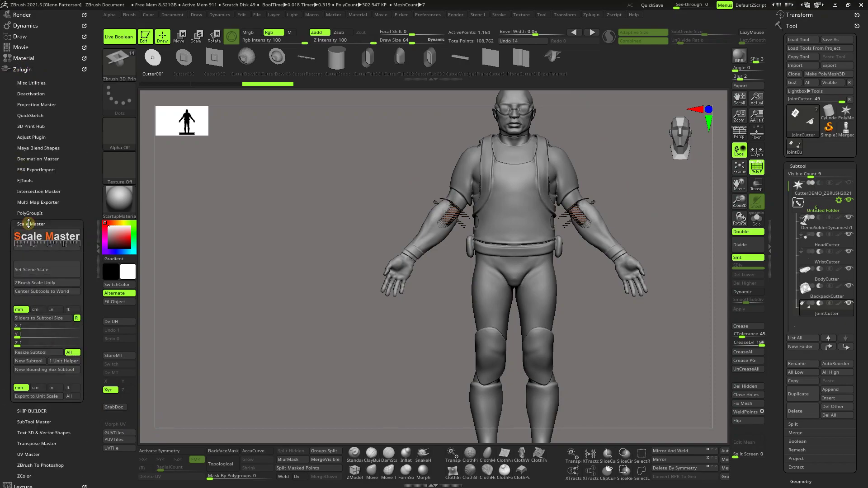
{"action": "left_click", "coordinate": [815, 230]}
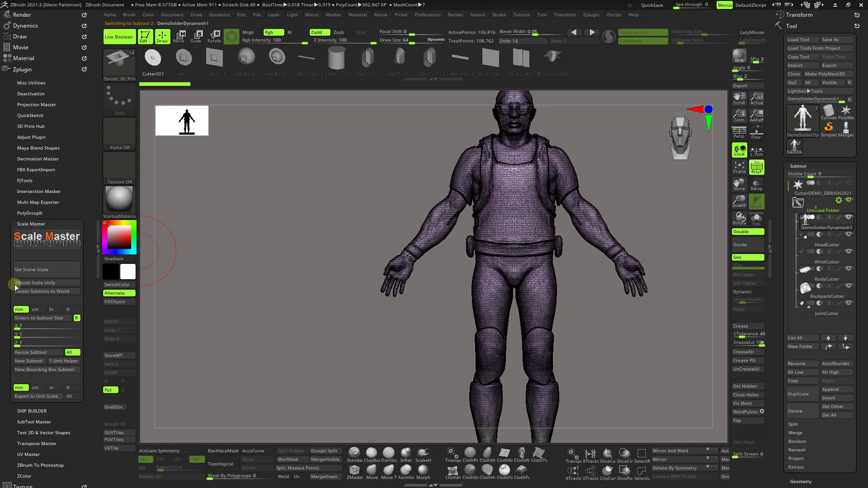
{"action": "left_click", "coordinate": [33, 318]}
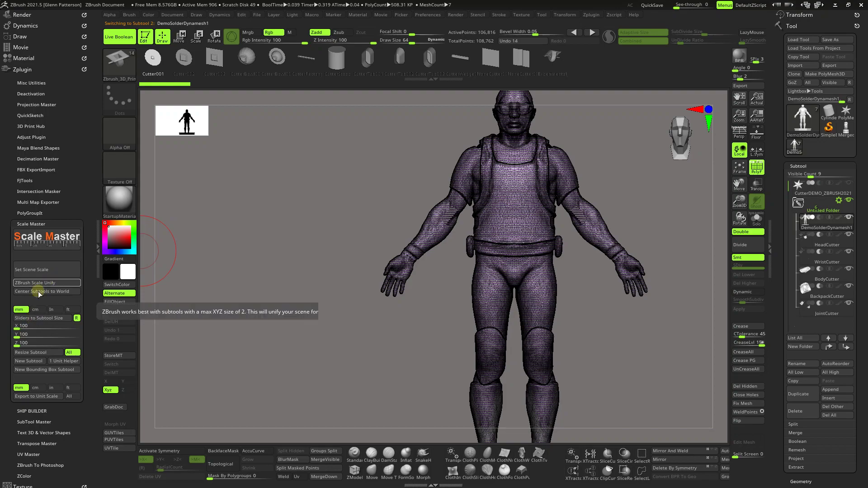
{"action": "left_click", "coordinate": [49, 311]}
{"action": "left_click", "coordinate": [41, 318]}
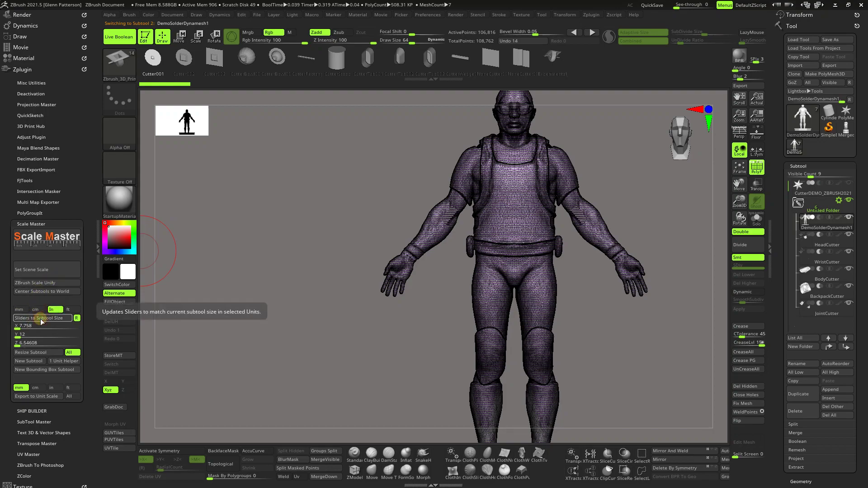
{"action": "left_click", "coordinate": [23, 342]}
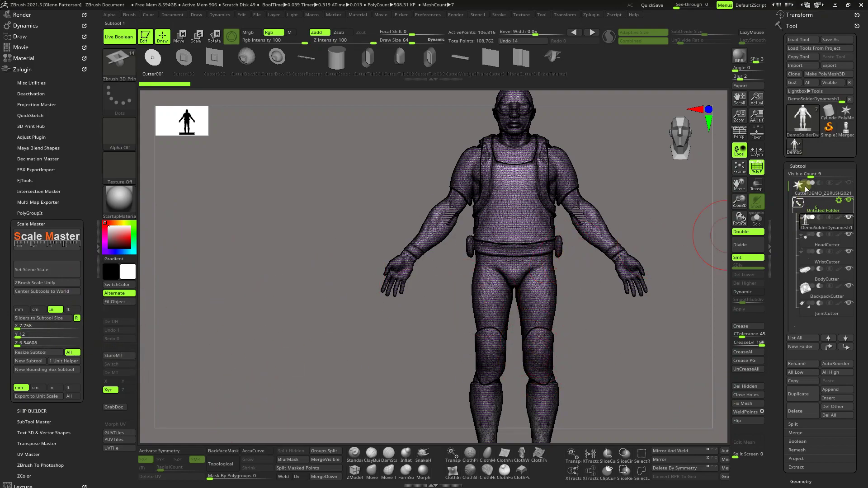
Hide the PolyF wireframe and briefly preview the soldier with Dynamic subdiv before turning it off
{"action": "left_click", "coordinate": [755, 168]}
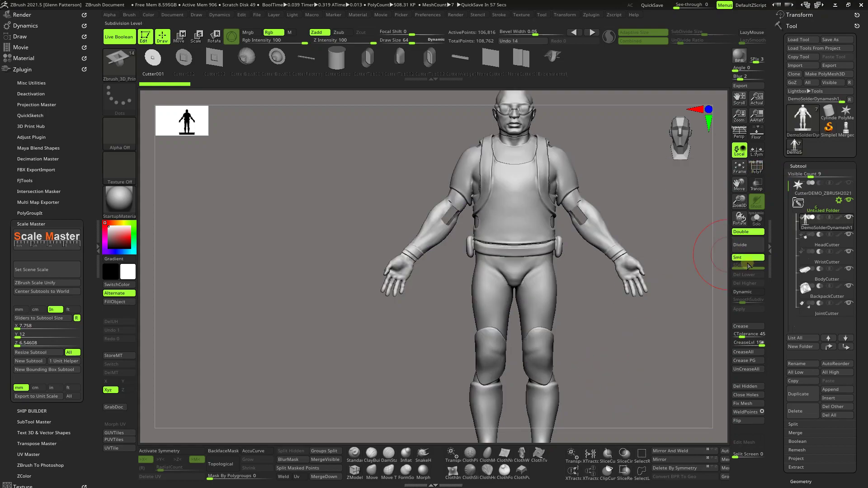
{"action": "left_click", "coordinate": [748, 291]}
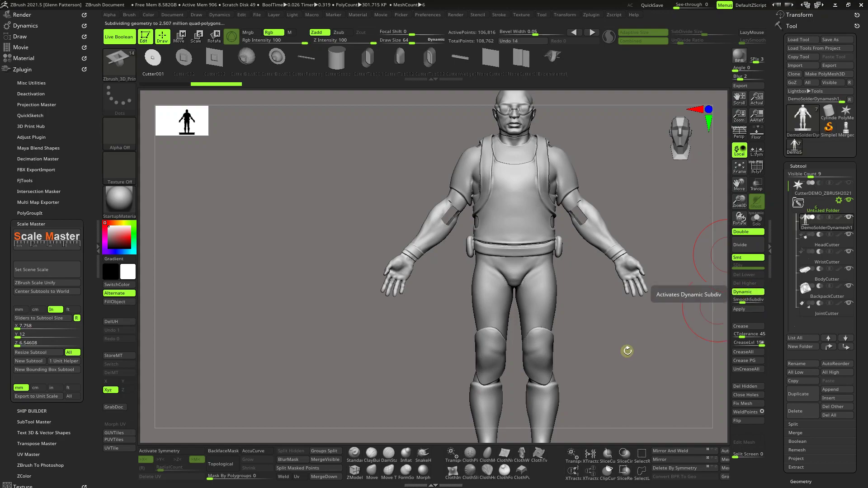
{"action": "mouse_move", "coordinate": [638, 374]}
{"action": "left_mouse_down"}
{"action": "mouse_move", "coordinate": [648, 368]}
{"action": "mouse_move", "coordinate": [631, 372]}
{"action": "left_mouse_up"}
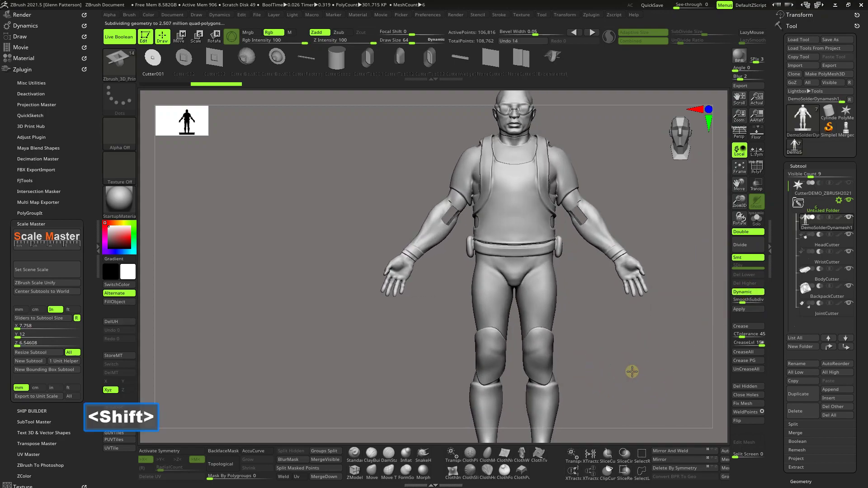
{"action": "left_click", "coordinate": [750, 291]}
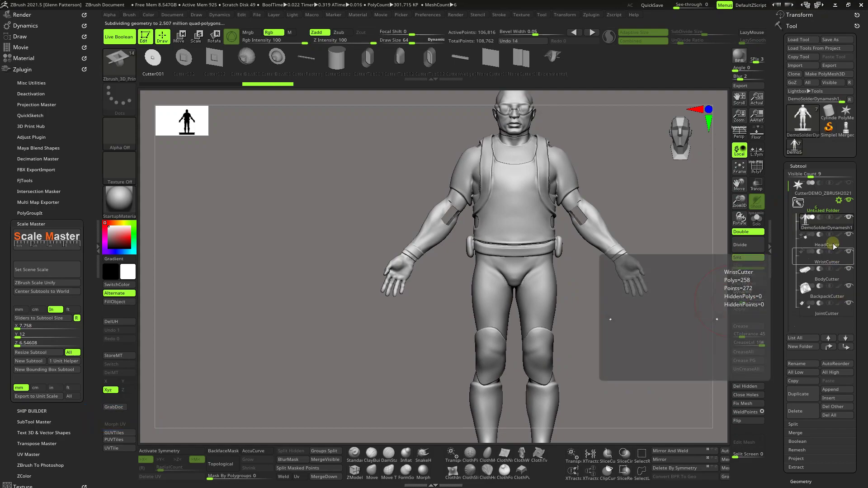
Enable Dynamic subdiv on JointCutter, then rotate, zoom and pan to the boots and hexagonal base
{"action": "left_click", "coordinate": [829, 312]}
{"action": "left_click", "coordinate": [750, 292]}
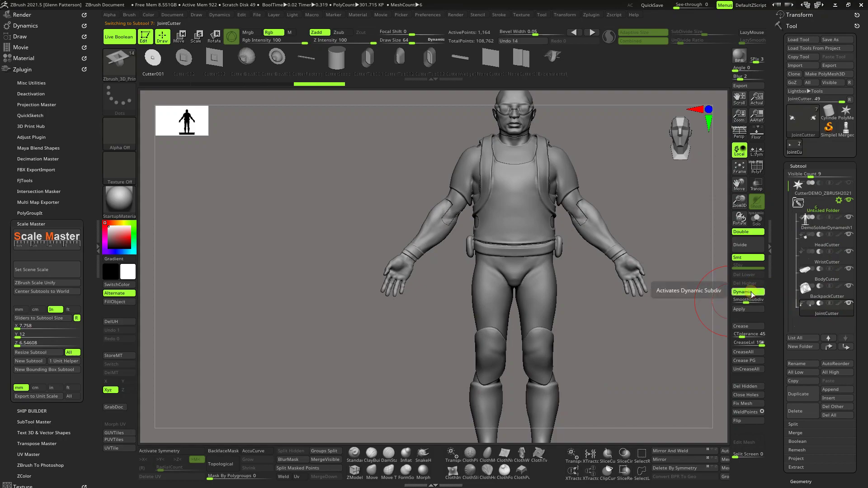
{"action": "left_click_drag", "start_coordinate": [601, 331], "coordinate": [726, 265]}
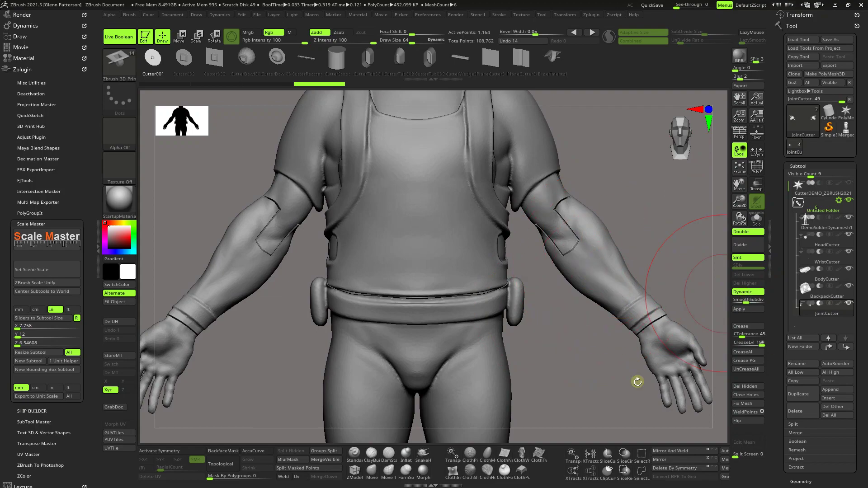
{"action": "left_click_drag", "start_coordinate": [739, 202], "coordinate": [736, 168]}
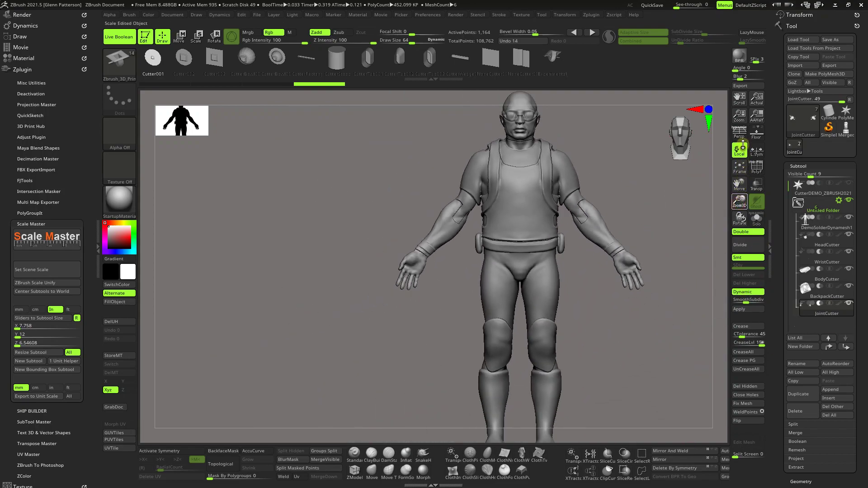
{"action": "left_click_drag", "start_coordinate": [536, 403], "coordinate": [668, 335]}
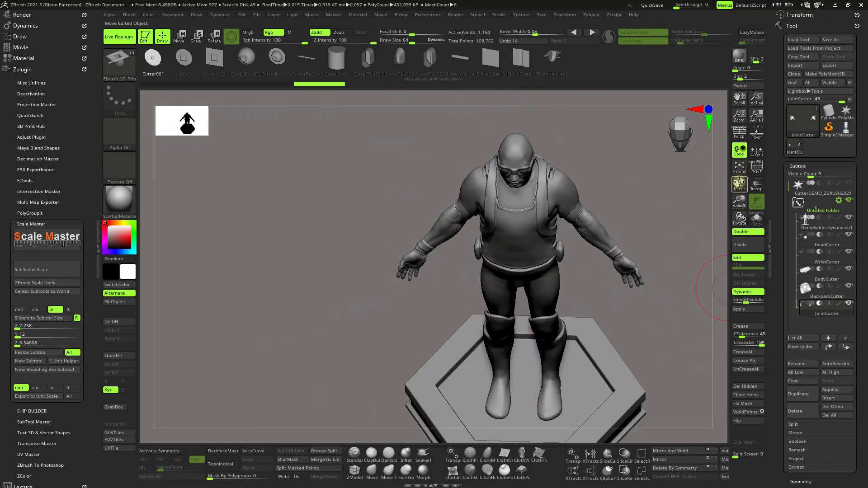
{"action": "left_click_drag", "start_coordinate": [740, 185], "coordinate": [630, 190]}
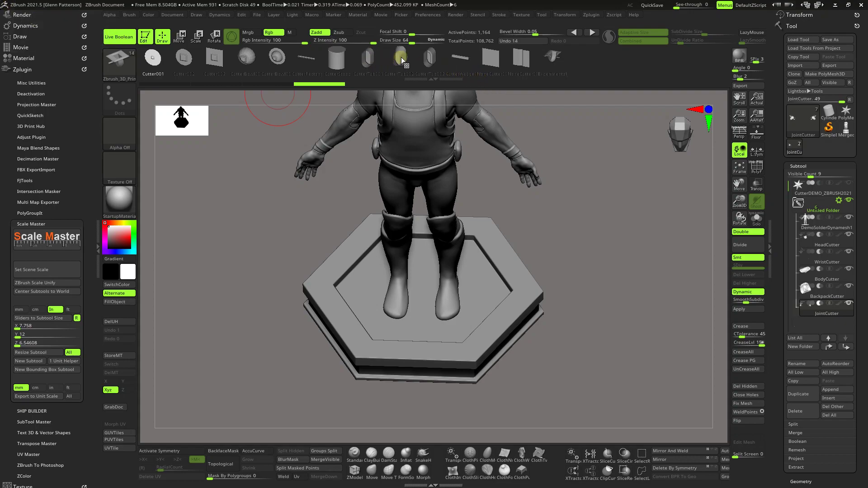
Insert a CutterTub003 tub cutter around the left boot's foot and split it out as JointCutter1
{"action": "left_click", "coordinate": [430, 59]}
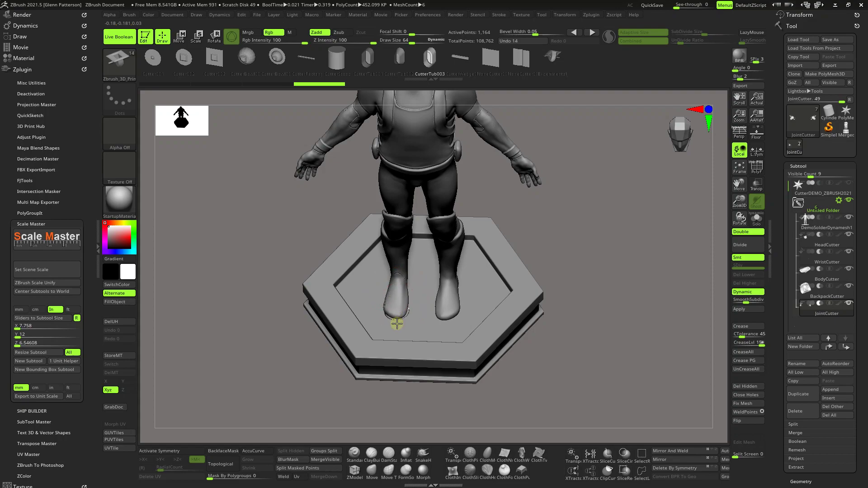
{"action": "left_click_drag", "start_coordinate": [396, 323], "coordinate": [397, 338]}
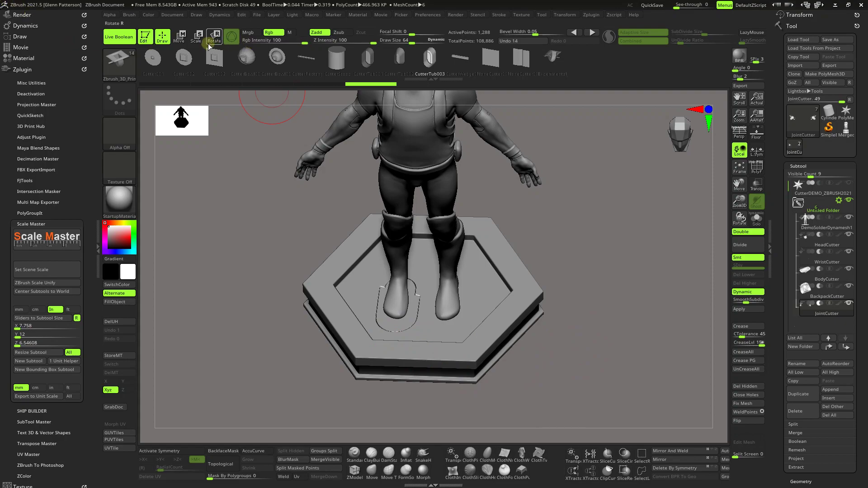
{"action": "left_click", "coordinate": [179, 36]}
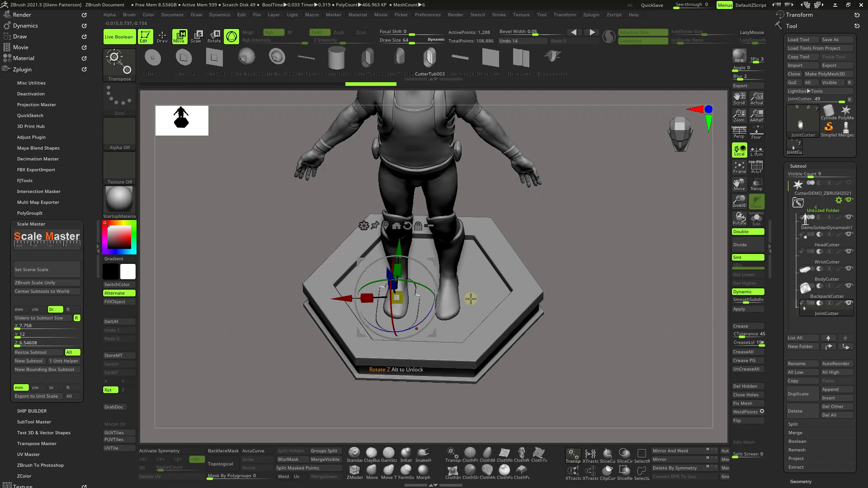
{"action": "left_click", "coordinate": [289, 469]}
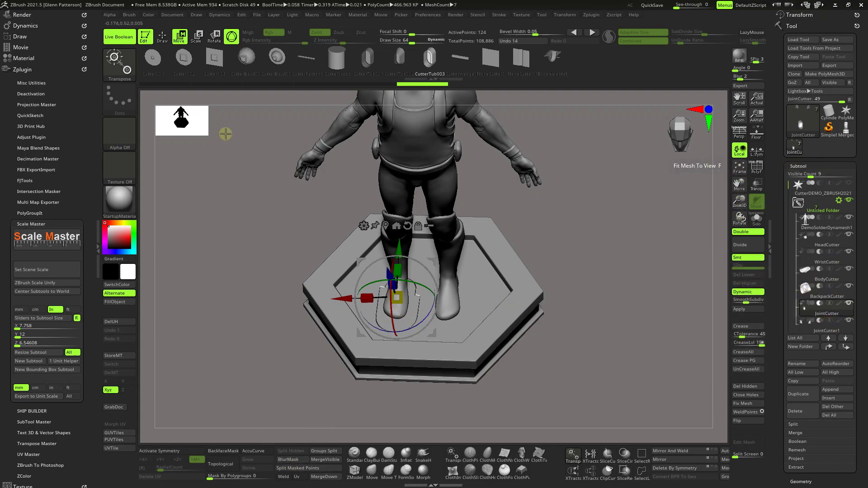
With PolyF on, reset the gizmo and rotate the tub cutter -90° on X
{"action": "key", "text": "q"}
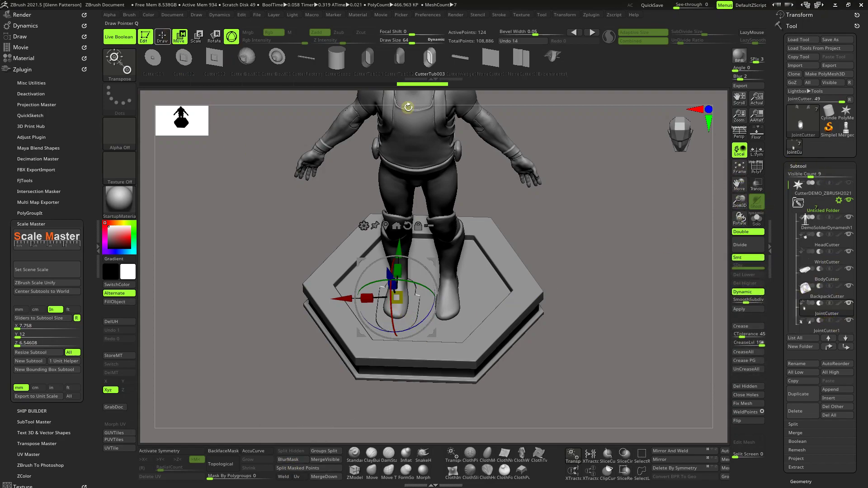
{"action": "left_click", "coordinate": [756, 168]}
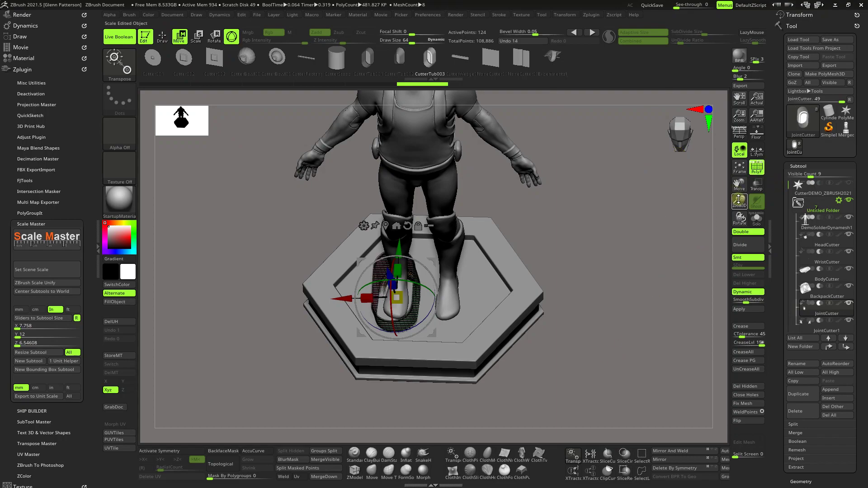
{"action": "left_click_drag", "start_coordinate": [739, 202], "coordinate": [374, 312]}
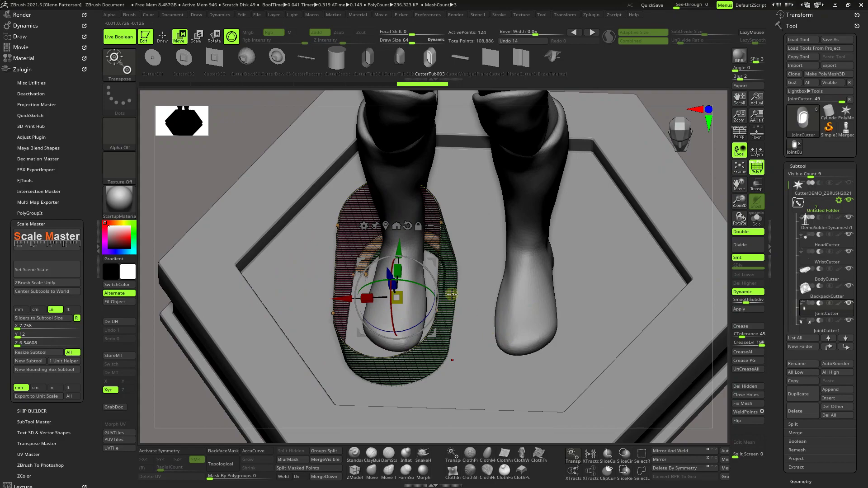
{"action": "left_click", "coordinate": [407, 226]}
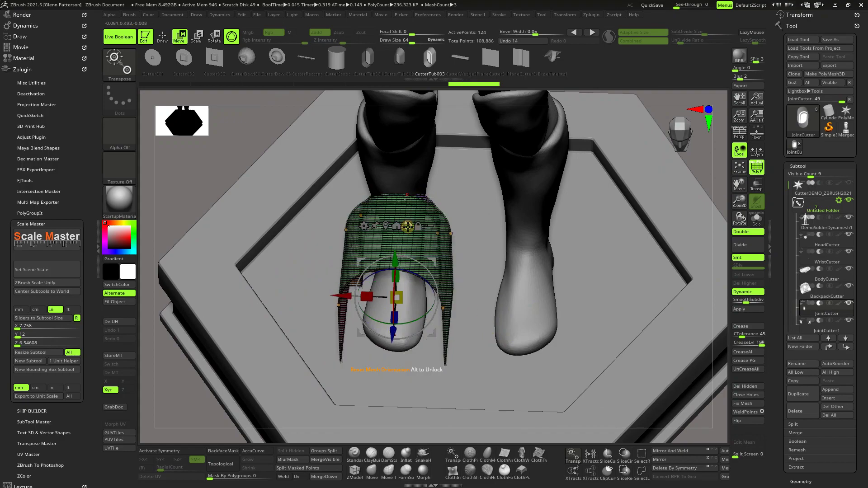
{"action": "left_click_drag", "start_coordinate": [394, 307], "coordinate": [400, 239], "text": "shift"}
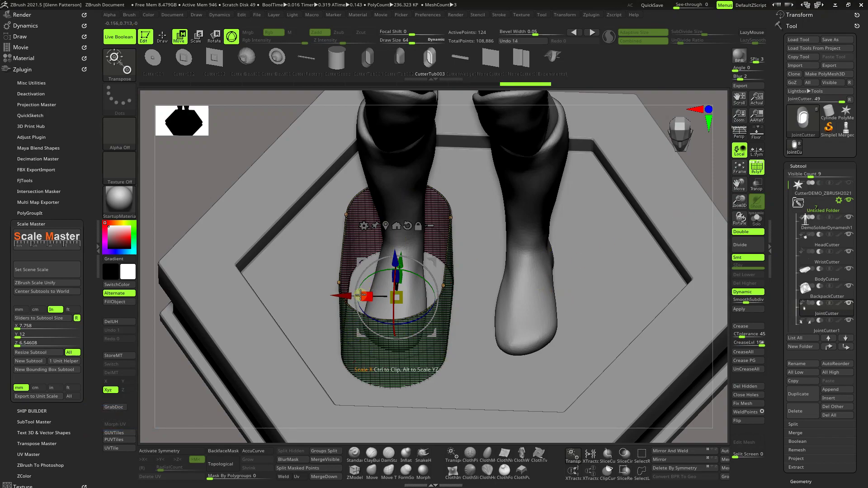
Narrow the cutter along X and raise it to wrap the left boot's foot
{"action": "left_click_drag", "start_coordinate": [365, 296], "coordinate": [378, 295]}
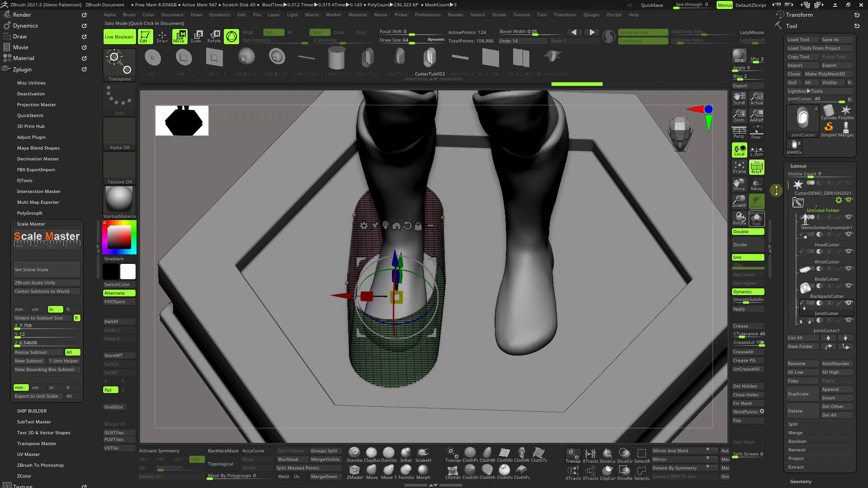
{"action": "left_click", "coordinate": [754, 170]}
{"action": "left_click_drag", "start_coordinate": [397, 367], "coordinate": [445, 374]}
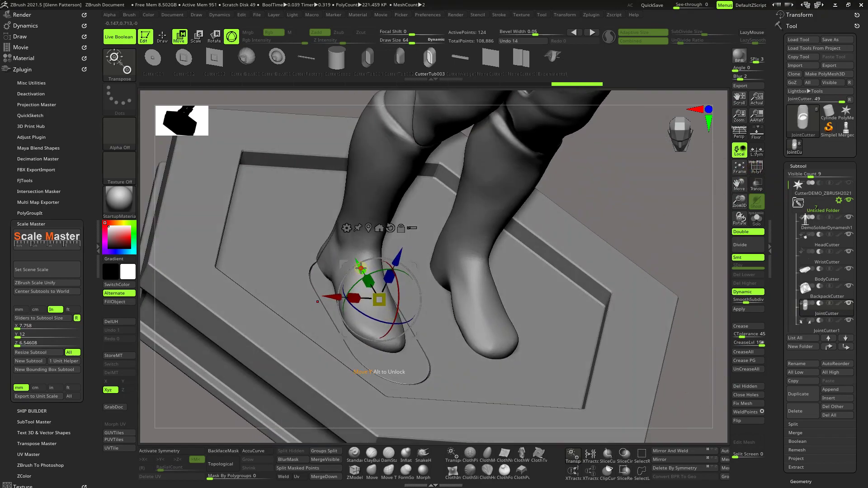
{"action": "left_click_drag", "start_coordinate": [360, 268], "coordinate": [346, 252]}
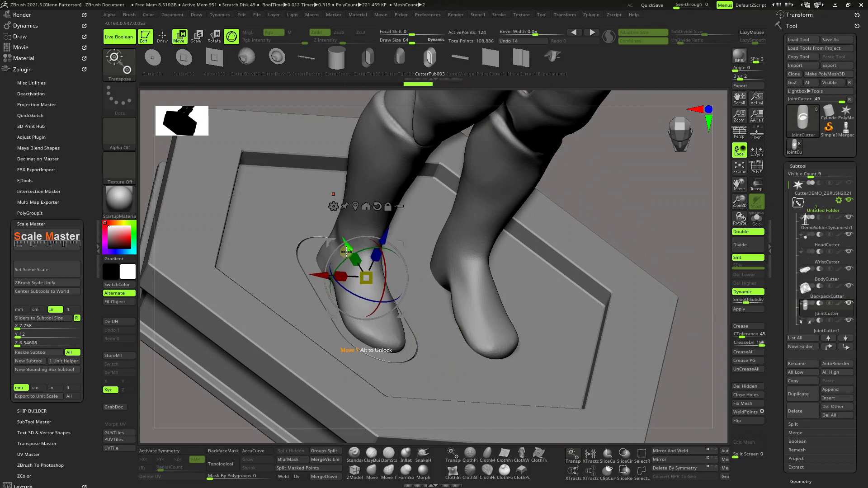
{"action": "left_click_drag", "start_coordinate": [416, 354], "coordinate": [413, 333]}
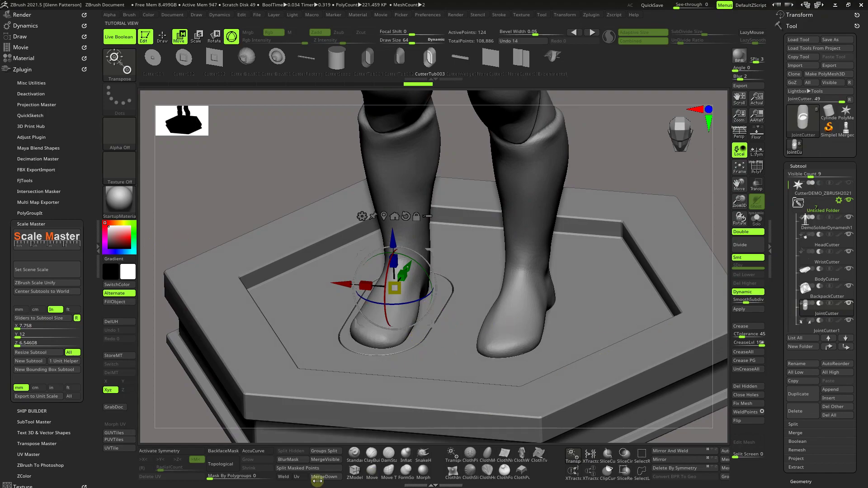
Mirror And Weld the foot cutter onto the right boot and run the PrintCutter_0001 macro
{"action": "left_click", "coordinate": [667, 451]}
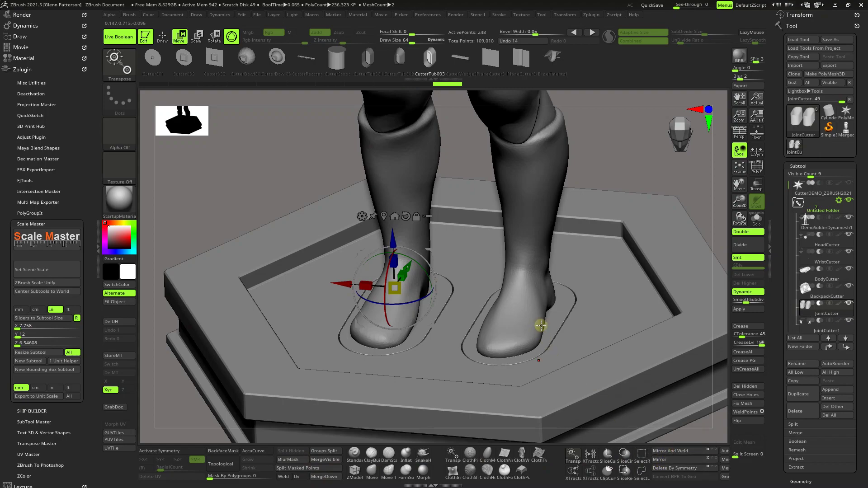
{"action": "left_click_drag", "start_coordinate": [540, 325], "coordinate": [133, 173]}
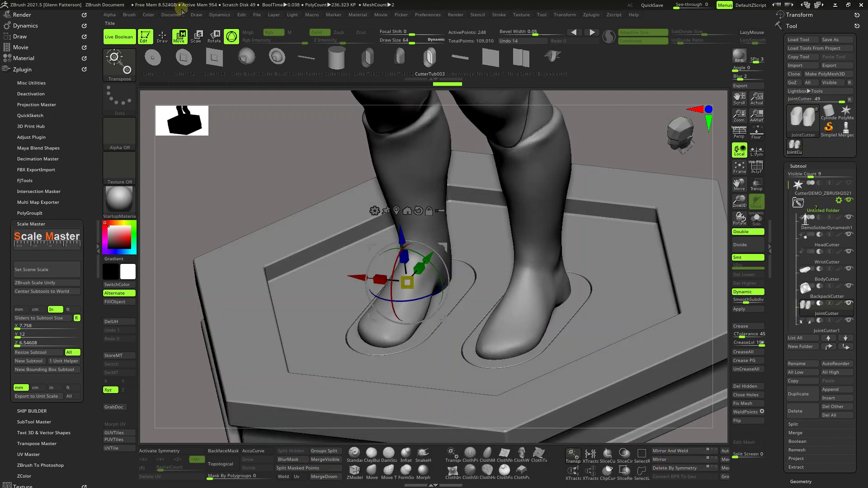
{"action": "left_click", "coordinate": [311, 14]}
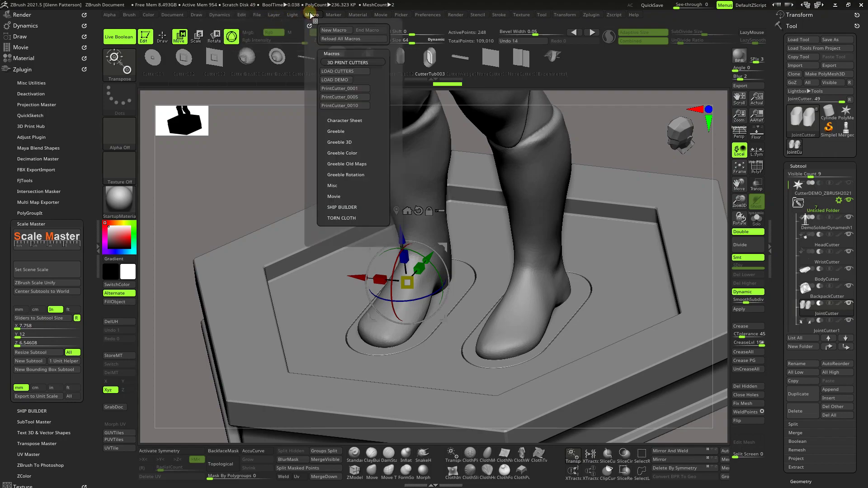
{"action": "left_click", "coordinate": [343, 90]}
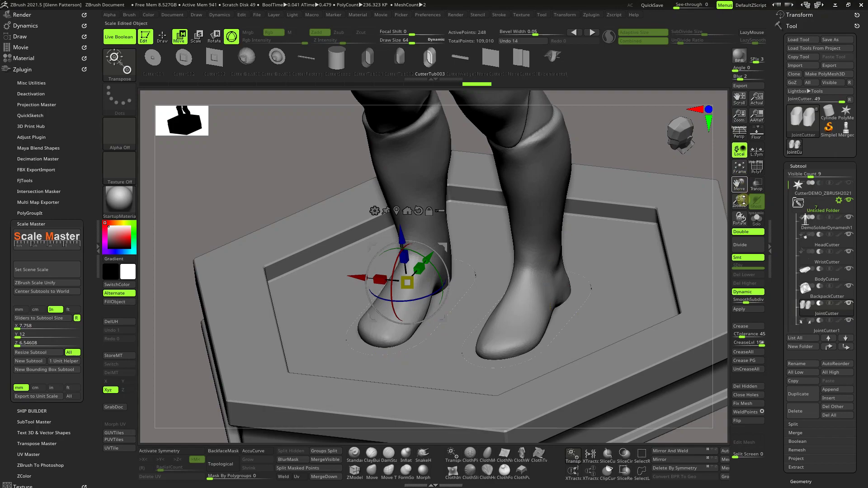
{"action": "left_click_drag", "start_coordinate": [740, 200], "coordinate": [735, 251]}
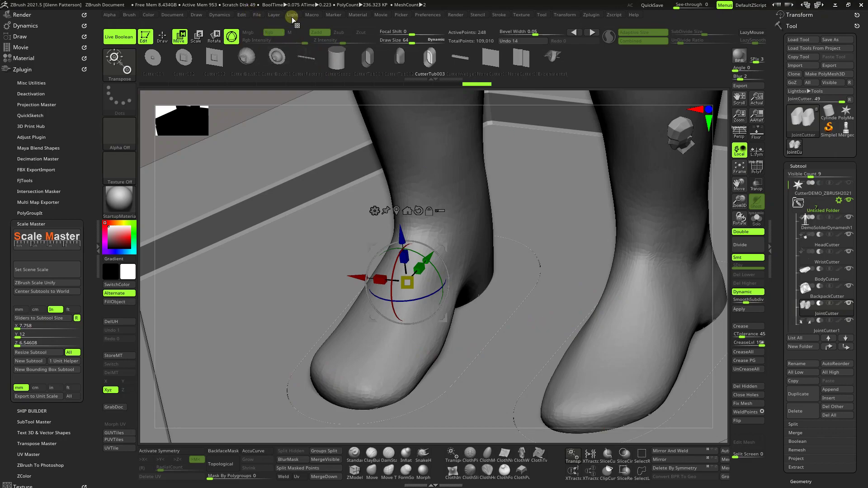
Run the PrintCutter_0005 macro, then inspect the cutter in Solo and Frame before turning Solo off
{"action": "left_click", "coordinate": [312, 14]}
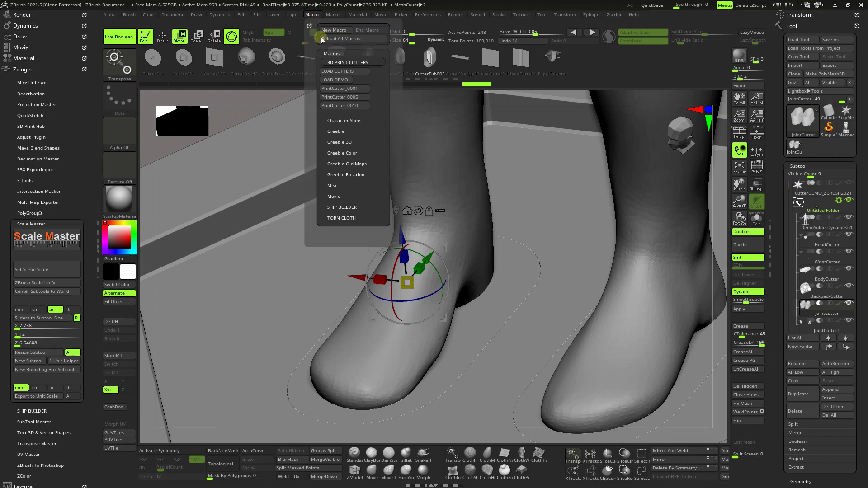
{"action": "left_click", "coordinate": [331, 97]}
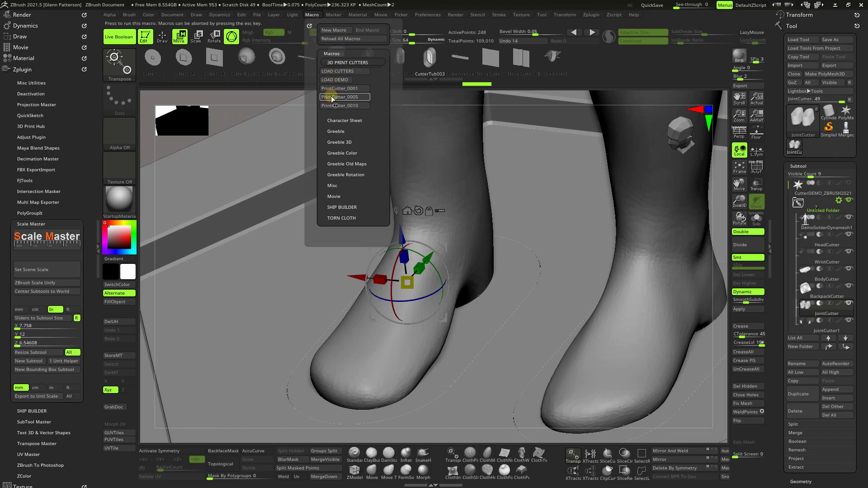
{"action": "left_click", "coordinate": [756, 218]}
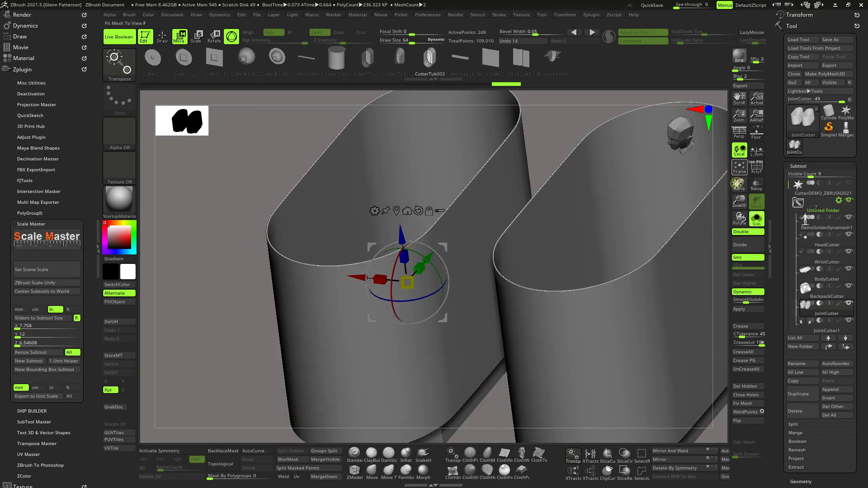
{"action": "left_click", "coordinate": [739, 167]}
{"action": "left_click_drag", "start_coordinate": [617, 323], "coordinate": [615, 344]}
{"action": "left_click", "coordinate": [758, 219]}
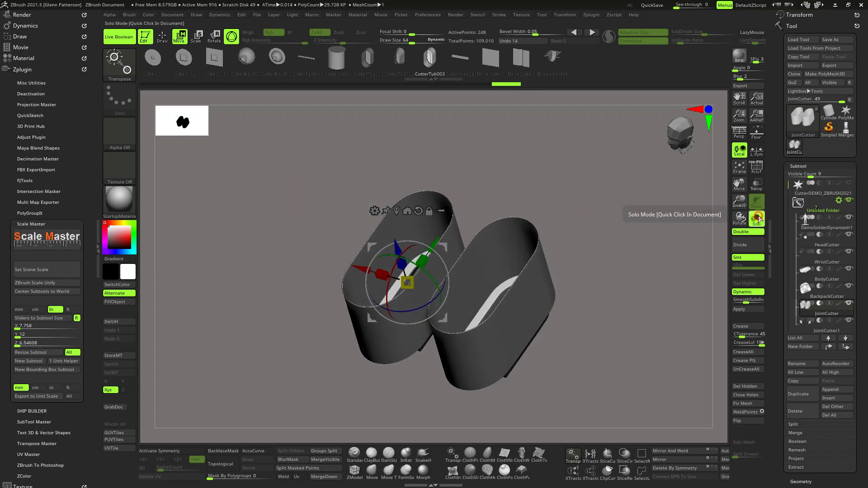
{"action": "mouse_move", "coordinate": [548, 318]}
{"action": "left_mouse_down"}
{"action": "mouse_move", "coordinate": [574, 325]}
{"action": "mouse_move", "coordinate": [553, 319]}
{"action": "left_mouse_up"}
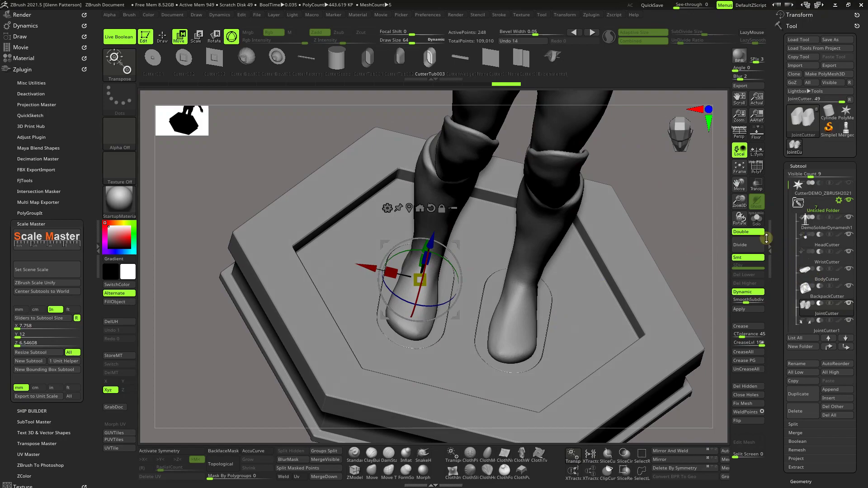
Select the Cutter003 insert cutter brush
{"action": "left_click_drag", "start_coordinate": [739, 201], "coordinate": [739, 228]}
{"action": "left_click_drag", "start_coordinate": [643, 286], "coordinate": [661, 262]}
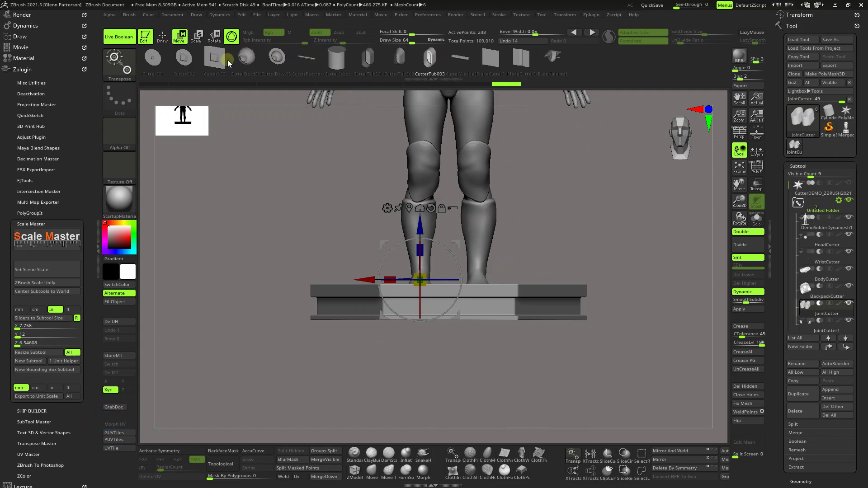
{"action": "left_click", "coordinate": [214, 61]}
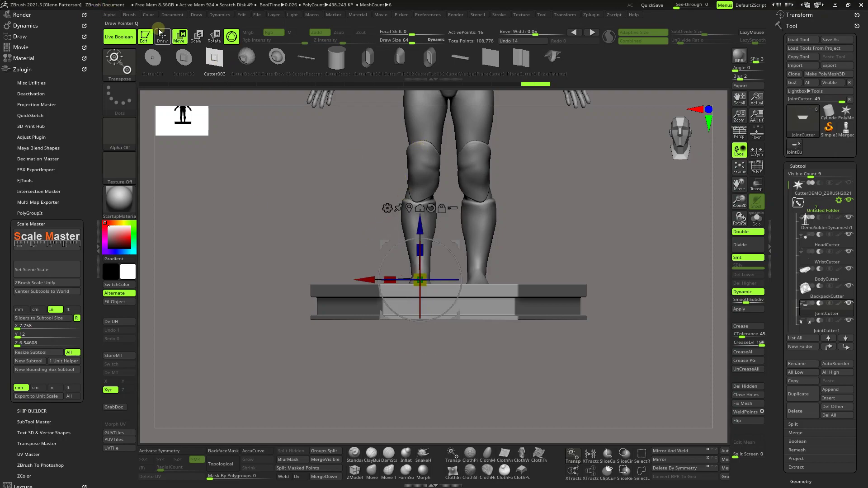
{"action": "left_click_drag", "start_coordinate": [664, 250], "coordinate": [655, 290]}
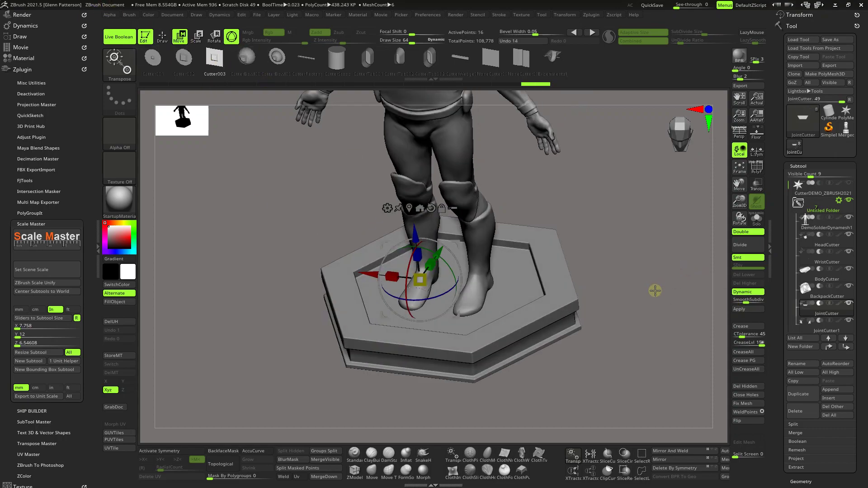
Undo the last cutter adjustment and return to Draw mode
{"action": "key", "text": "ctrl"}
{"action": "key", "text": "ctrl+z"}
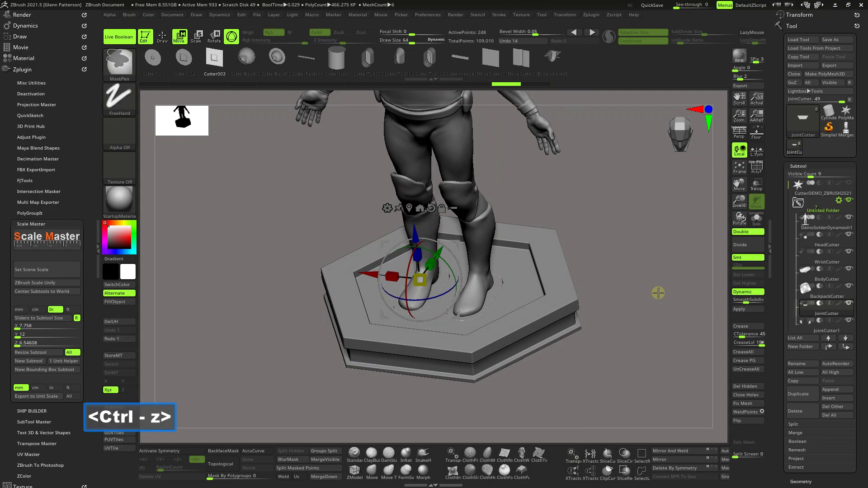
{"action": "left_click", "coordinate": [162, 38]}
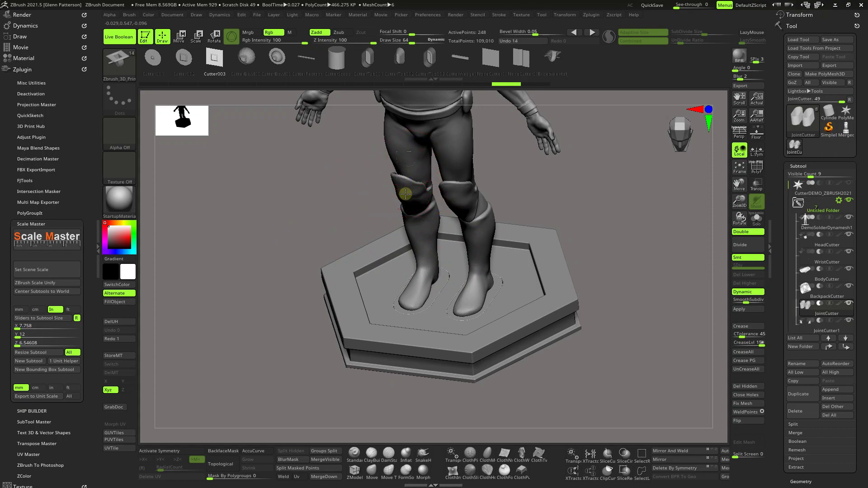
Redo the Cutter003 insert and split it off as a new cutter, with Move and PolyF on
{"action": "key", "text": "ctrl+shift+z"}
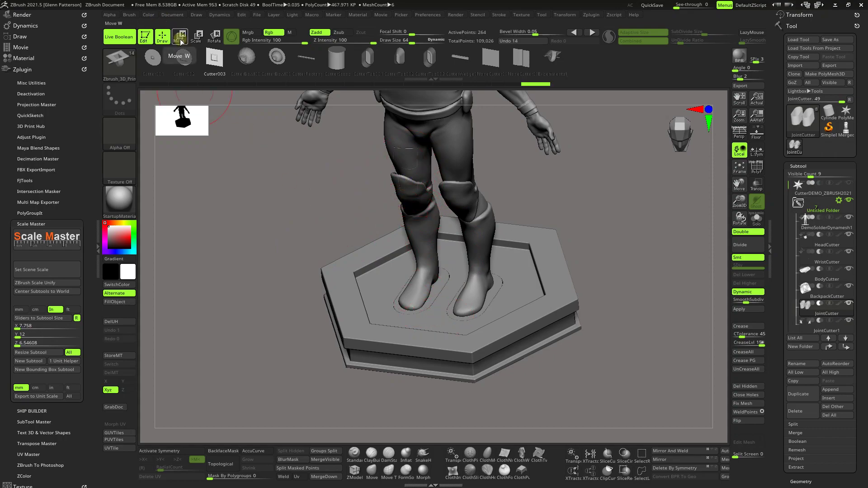
{"action": "left_click", "coordinate": [297, 467]}
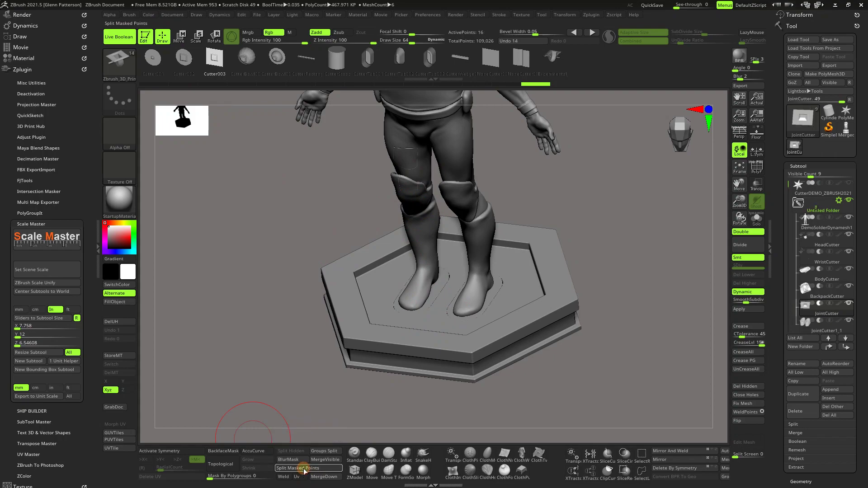
{"action": "left_click", "coordinate": [179, 36]}
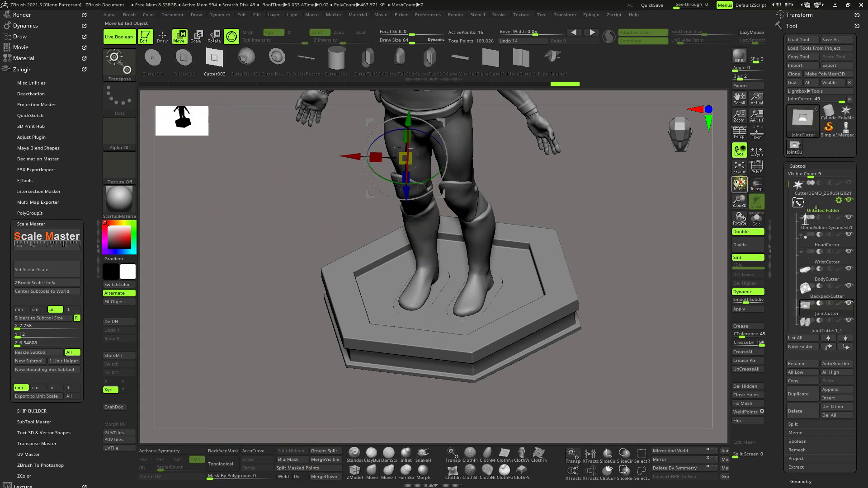
{"action": "left_click_drag", "start_coordinate": [739, 182], "coordinate": [771, 278]}
{"action": "left_click", "coordinate": [448, 182]}
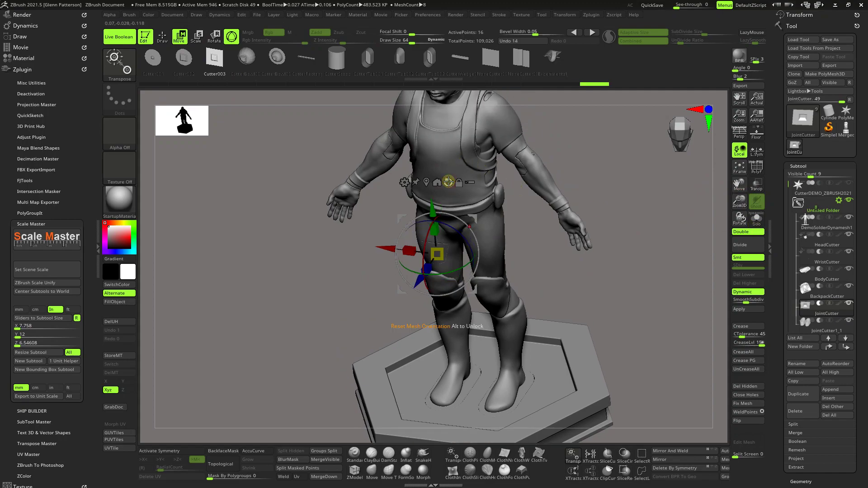
{"action": "left_click", "coordinate": [757, 172]}
{"action": "left_click_drag", "start_coordinate": [739, 201], "coordinate": [729, 232]}
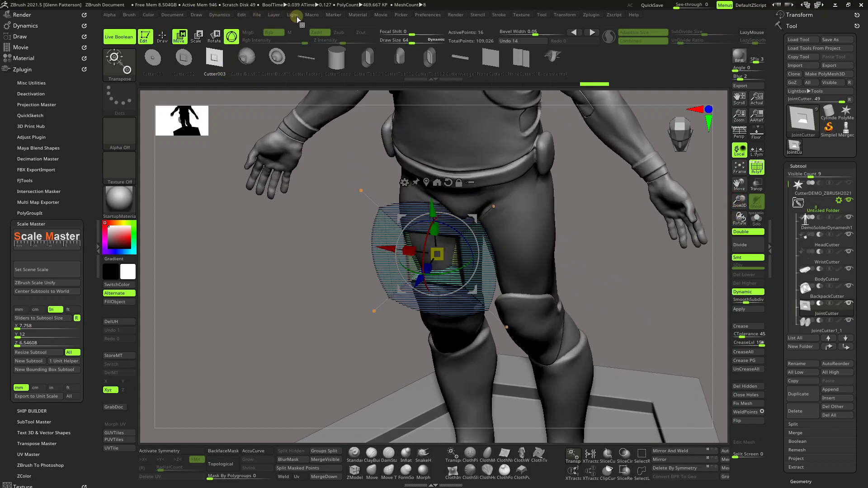
Run the PrintCutter_0005 macro and rotate the cutter flat across the left thigh
{"action": "left_click", "coordinate": [313, 16]}
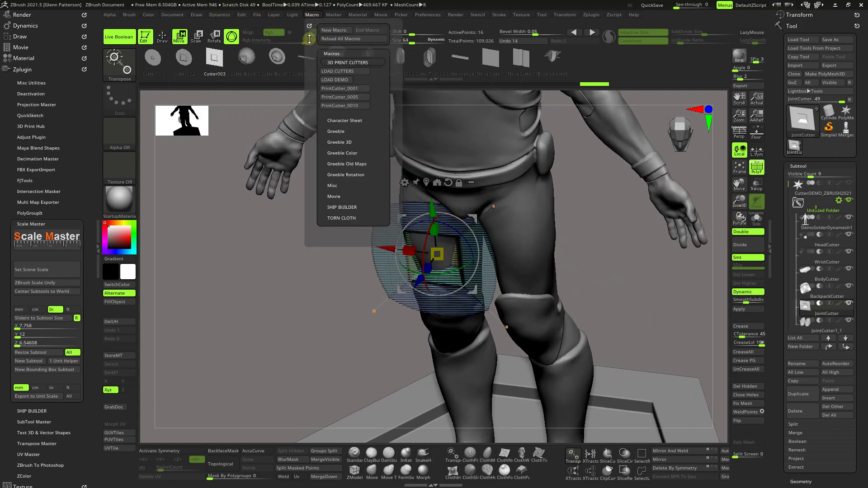
{"action": "left_click", "coordinate": [331, 97]}
{"action": "left_click_drag", "start_coordinate": [424, 270], "coordinate": [429, 199]}
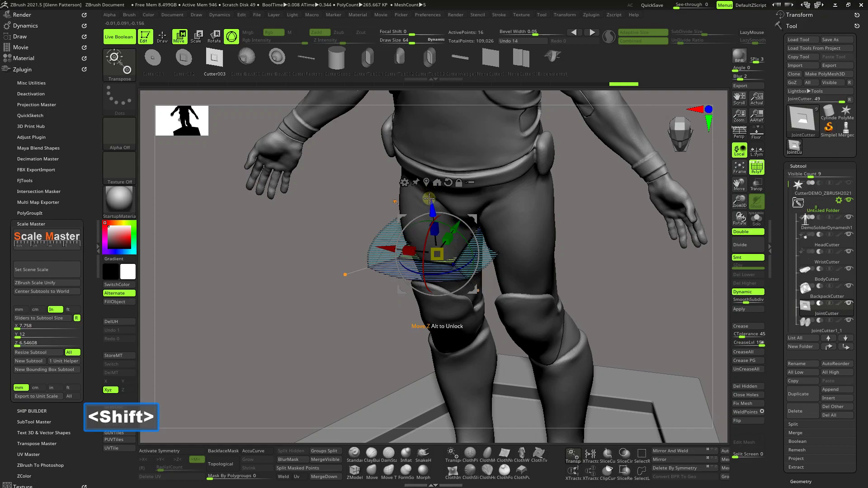
Shrink the thigh cutter and move it up and onto the thigh just below the crotch
{"action": "left_click_drag", "start_coordinate": [440, 257], "coordinate": [427, 261]}
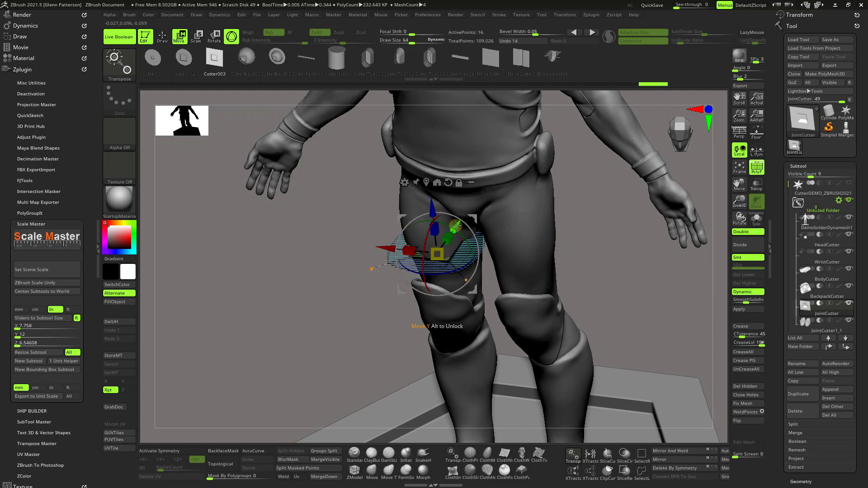
{"action": "left_click_drag", "start_coordinate": [455, 226], "coordinate": [461, 217]}
{"action": "left_click_drag", "start_coordinate": [510, 294], "coordinate": [541, 273]}
{"action": "left_click_drag", "start_coordinate": [365, 225], "coordinate": [348, 221]}
{"action": "left_click_drag", "start_coordinate": [352, 275], "coordinate": [319, 274]}
{"action": "left_click_drag", "start_coordinate": [348, 232], "coordinate": [463, 333]}
Reshape the cutter's edges with the Move brush to fit the thigh, checking from front view
{"action": "left_click", "coordinate": [162, 36]}
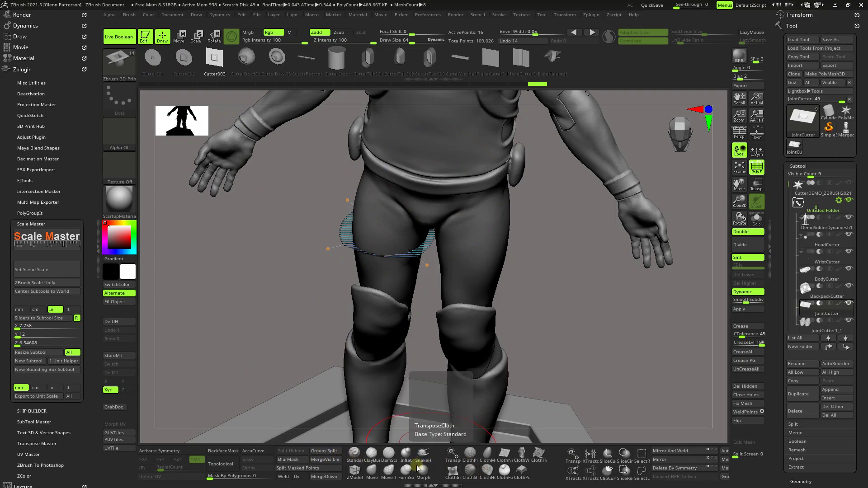
{"action": "left_click", "coordinate": [371, 472]}
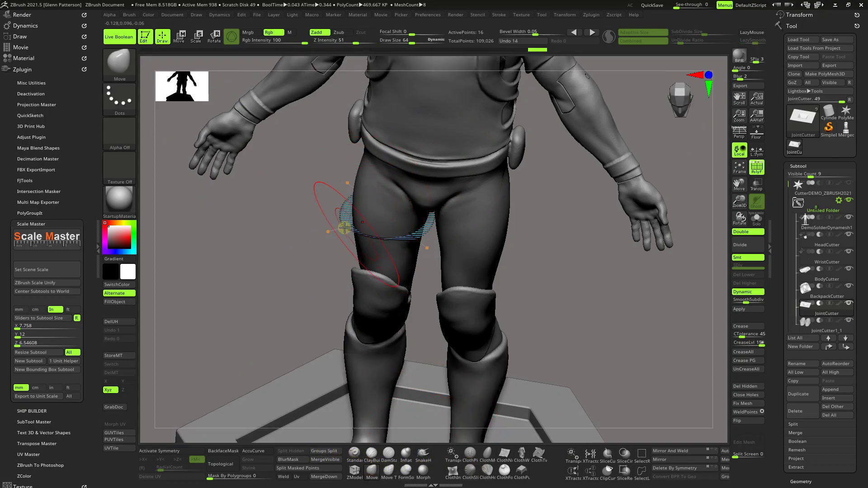
{"action": "left_click_drag", "start_coordinate": [335, 229], "coordinate": [323, 243]}
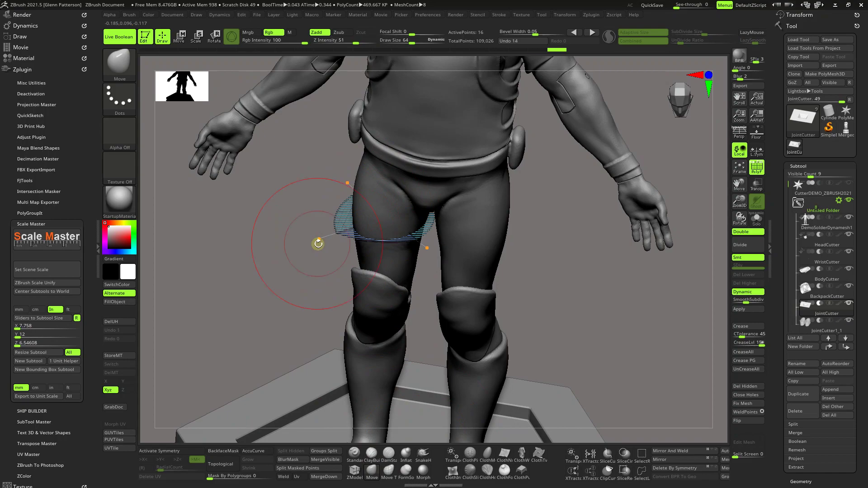
{"action": "mouse_move", "coordinate": [400, 243]}
{"action": "right_mouse_down"}
{"action": "mouse_move", "coordinate": [382, 257]}
{"action": "mouse_move", "coordinate": [413, 253]}
{"action": "right_mouse_up"}
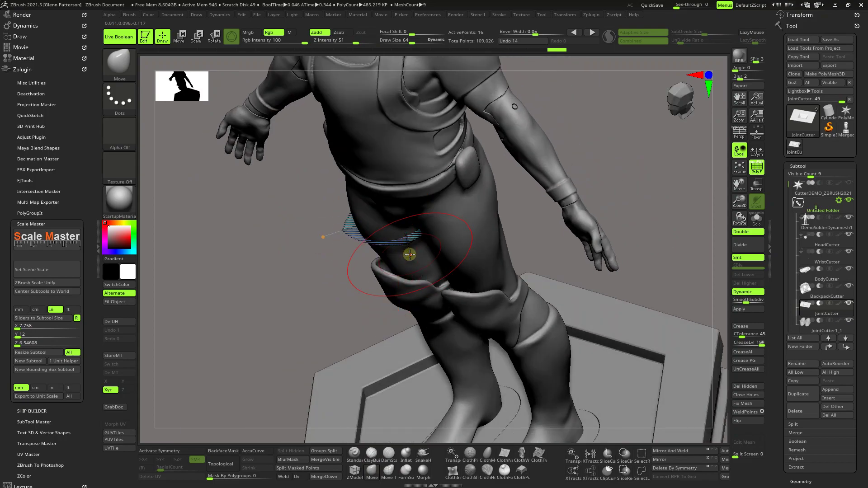
{"action": "left_click_drag", "start_coordinate": [398, 266], "coordinate": [382, 278]}
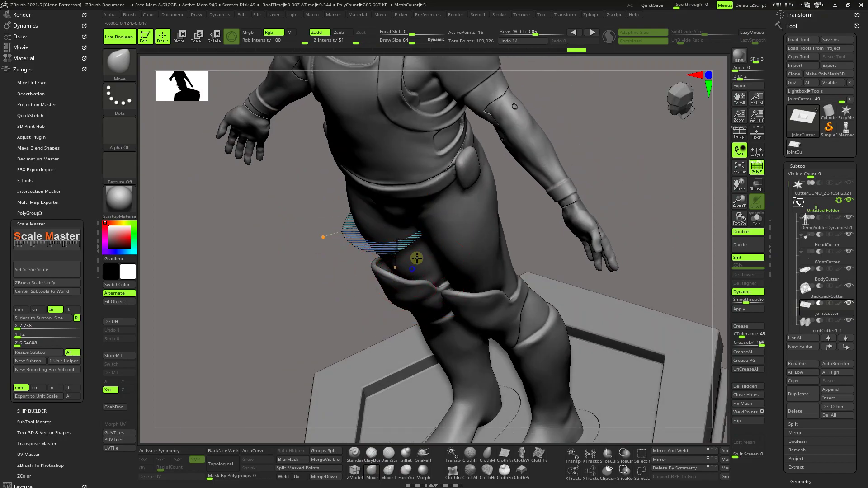
{"action": "mouse_move", "coordinate": [412, 253]}
{"action": "right_mouse_down"}
{"action": "mouse_move", "coordinate": [418, 199]}
{"action": "mouse_move", "coordinate": [430, 211]}
{"action": "mouse_move", "coordinate": [426, 246]}
{"action": "right_mouse_up"}
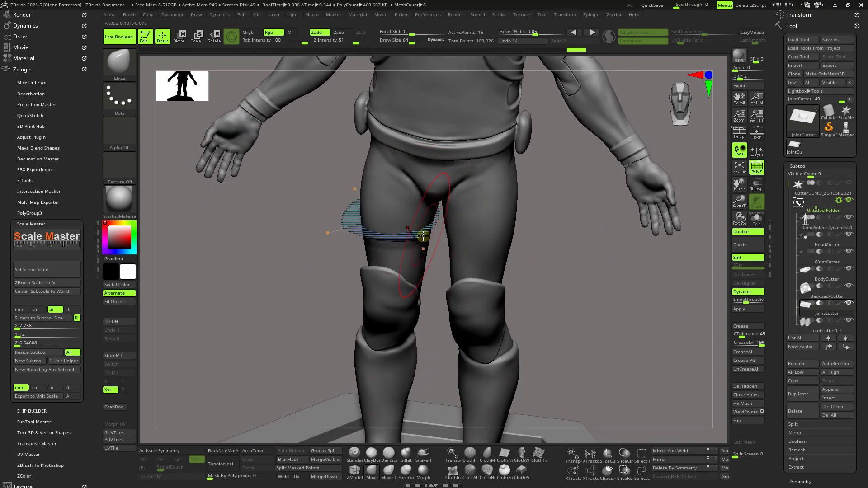
{"action": "left_click_drag", "start_coordinate": [411, 251], "coordinate": [418, 262]}
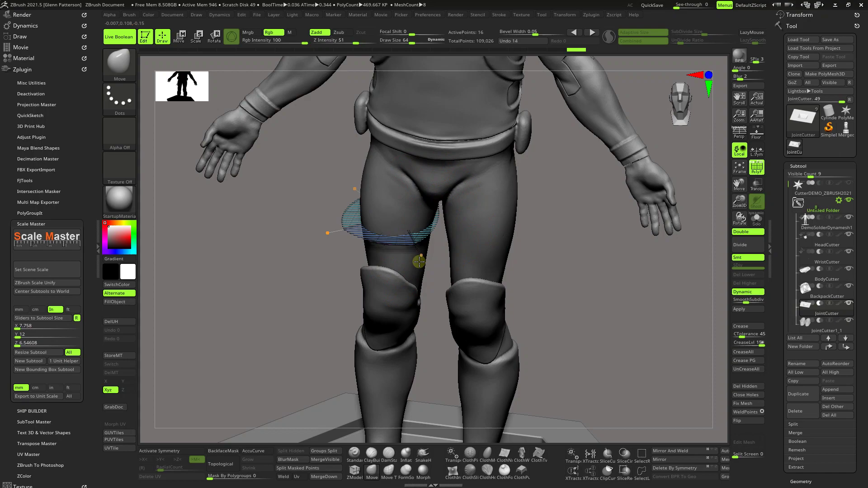
{"action": "right_click_drag", "start_coordinate": [420, 262], "coordinate": [682, 413]}
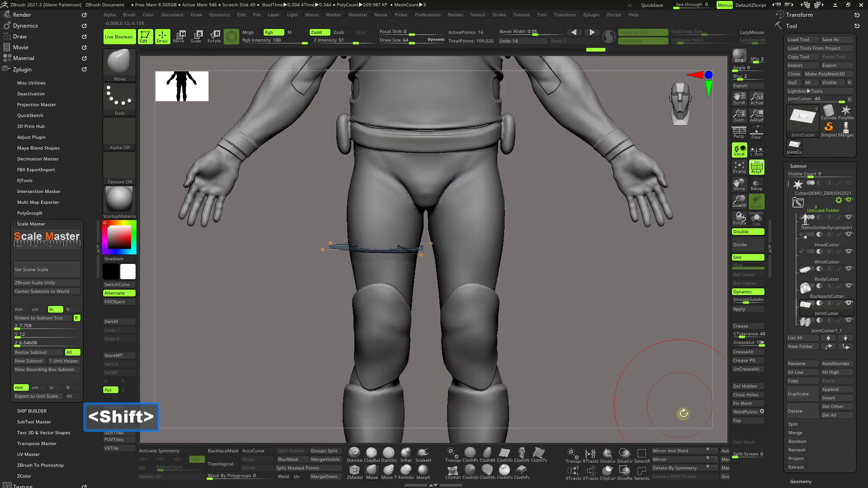
Try Mirror And Weld on the thigh cutter, undo it, and toggle the smooth preview to check
{"action": "left_click", "coordinate": [670, 450]}
{"action": "right_click_drag", "start_coordinate": [618, 335], "coordinate": [618, 343]}
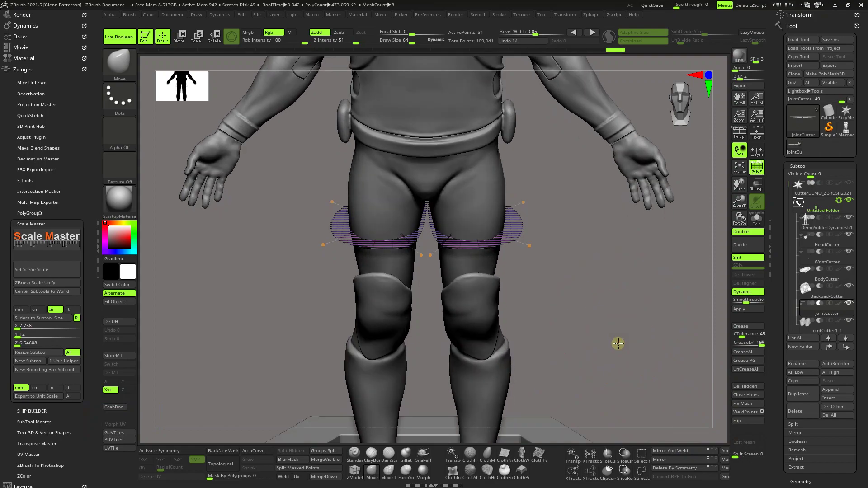
{"action": "key", "text": "ctrl+z"}
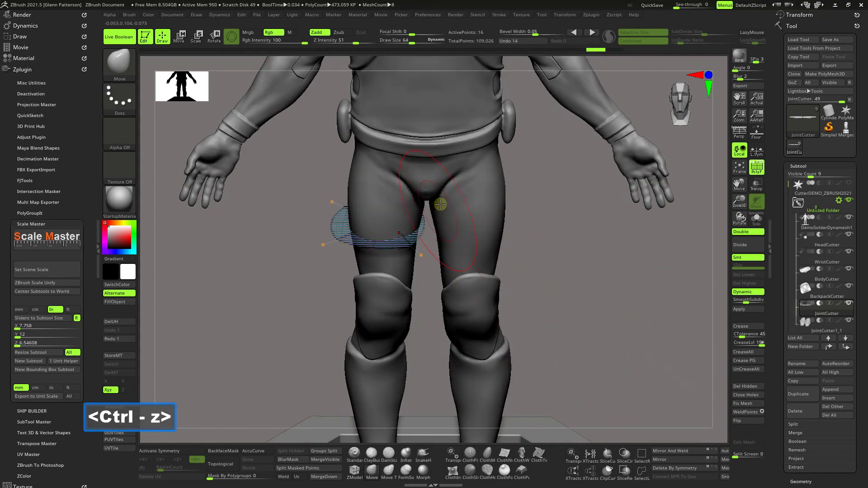
{"action": "right_click_drag", "start_coordinate": [633, 287], "coordinate": [467, 237]}
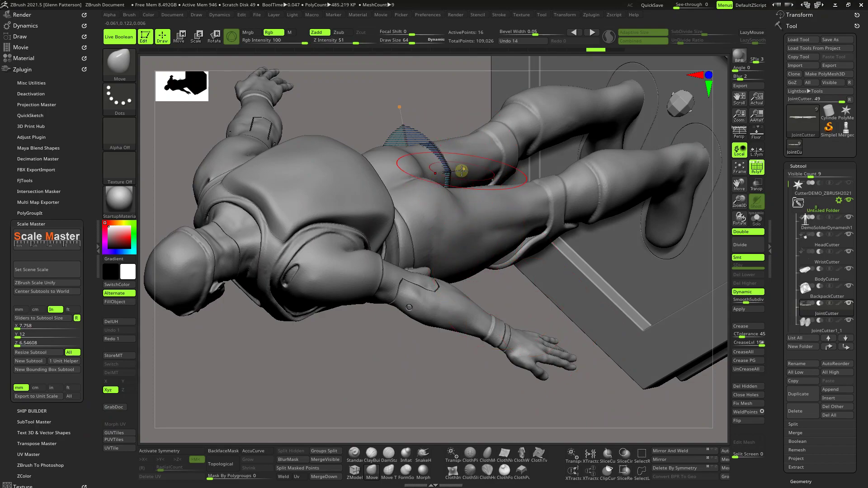
{"action": "key", "text": "ctrl+z"}
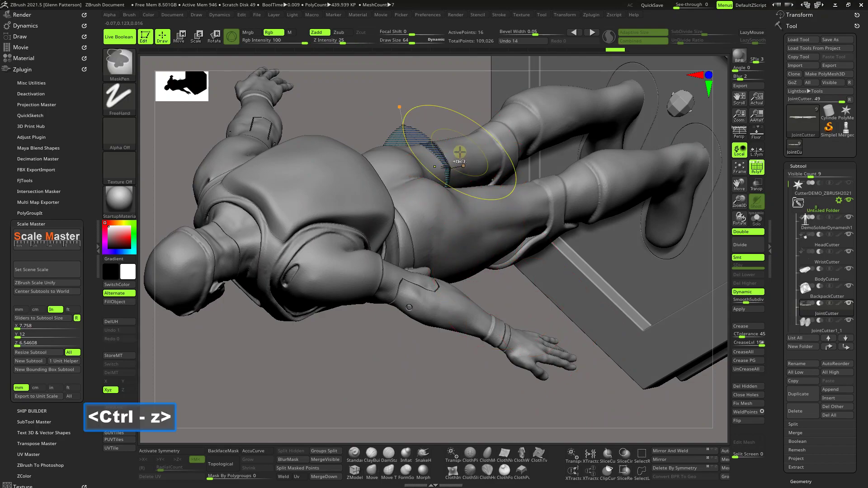
{"action": "right_click_drag", "start_coordinate": [488, 199], "coordinate": [490, 207]}
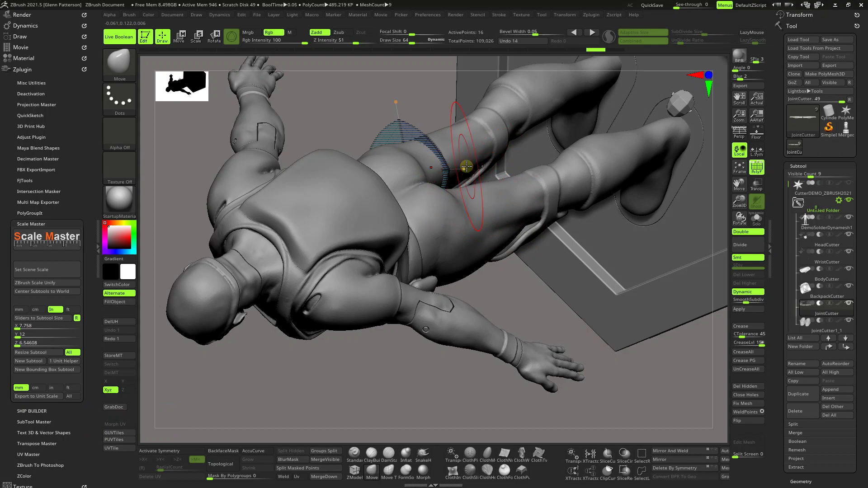
{"action": "left_click", "coordinate": [753, 295]}
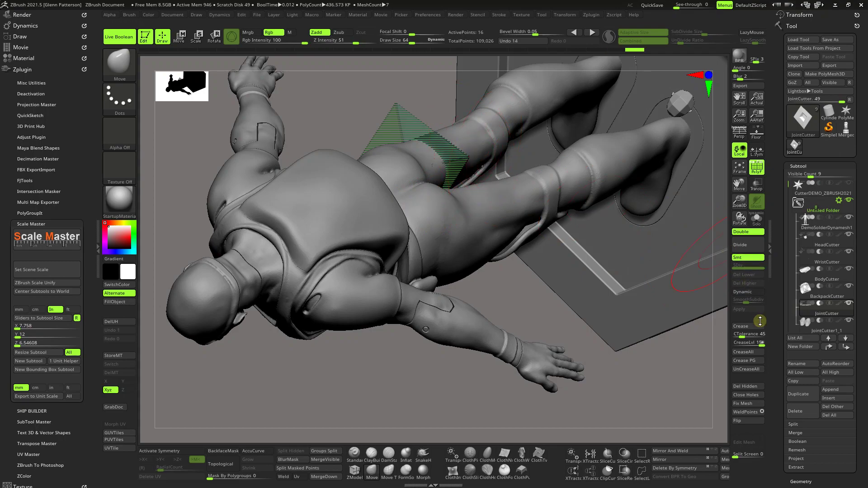
{"action": "left_click", "coordinate": [748, 292]}
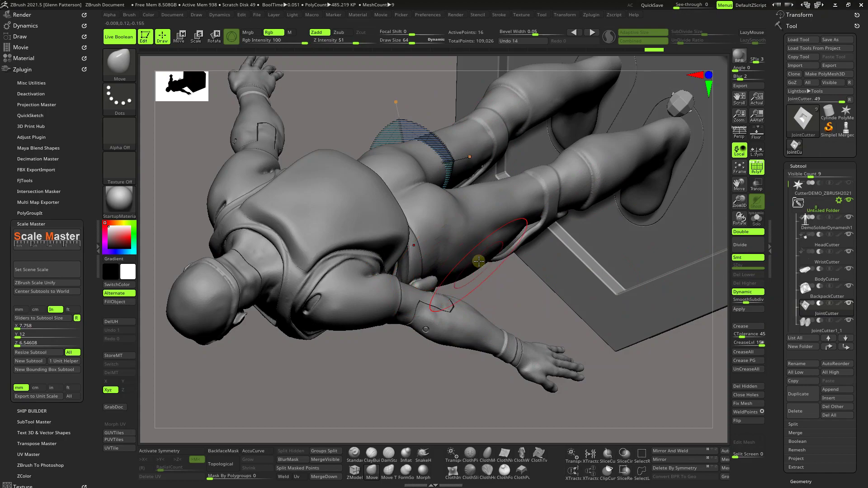
{"action": "left_click_drag", "start_coordinate": [436, 301], "coordinate": [504, 156]}
{"action": "left_click_drag", "start_coordinate": [440, 305], "coordinate": [669, 314], "text": "shift"}
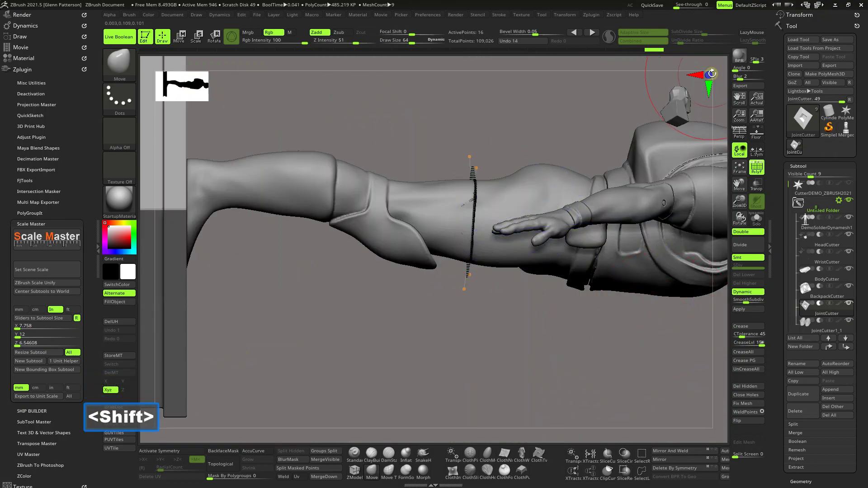
{"action": "left_click_drag", "start_coordinate": [711, 73], "coordinate": [709, 75]}
{"action": "mouse_move", "coordinate": [663, 267]}
{"action": "left_mouse_down"}
{"action": "mouse_move", "coordinate": [709, 283]}
{"action": "mouse_move", "coordinate": [659, 280]}
{"action": "left_mouse_up"}
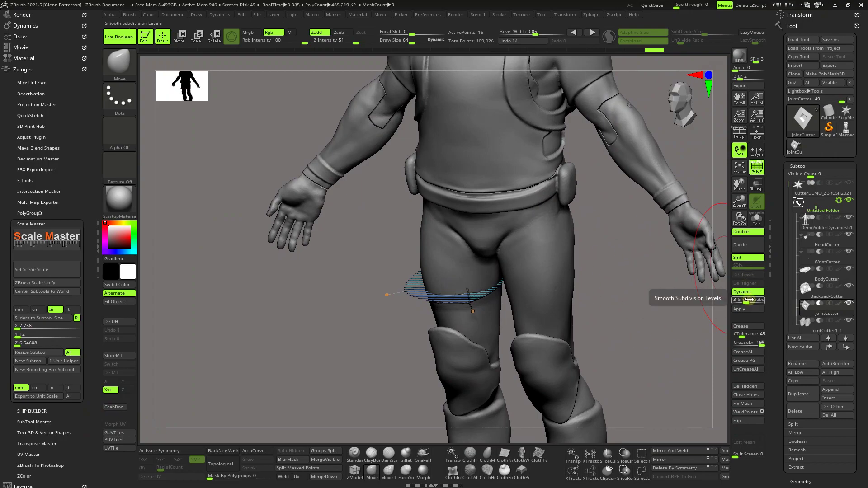
Reapply Mirror And Weld so both thighs get matching cut rings, then turn PolyF off
{"action": "left_click", "coordinate": [683, 452]}
{"action": "left_click_drag", "start_coordinate": [676, 406], "coordinate": [655, 278]}
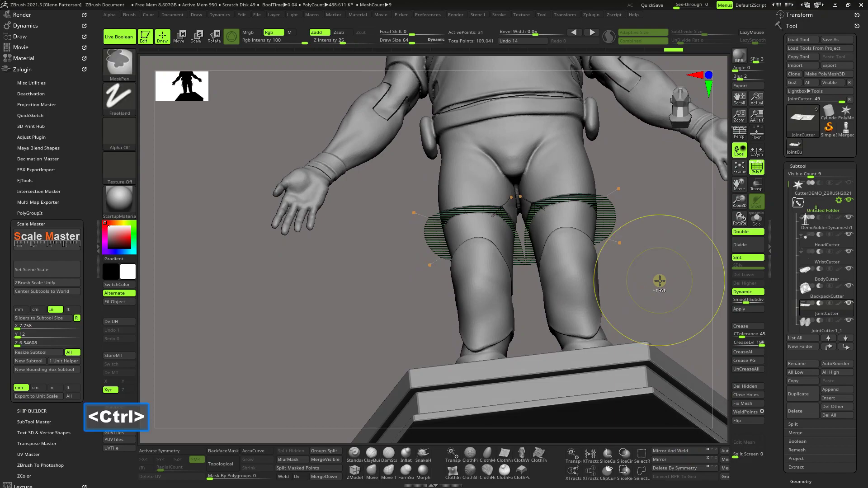
{"action": "key", "text": "ctrl+z"}
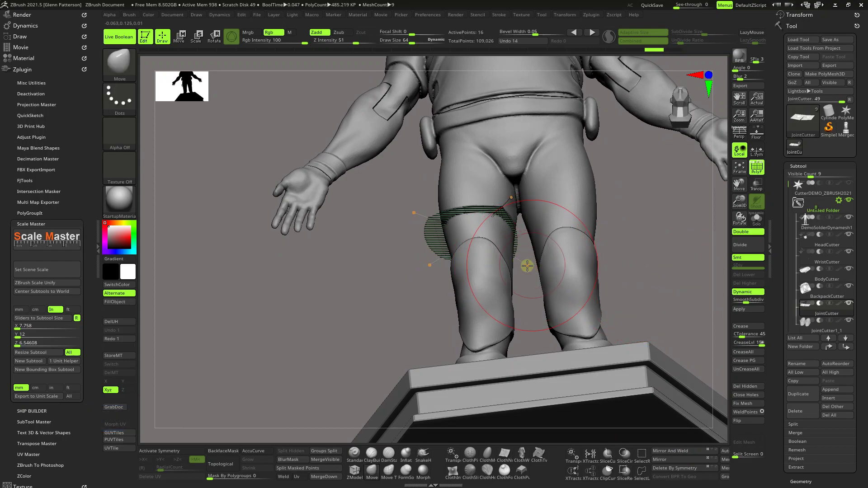
{"action": "key", "text": "ctrl+shift+z"}
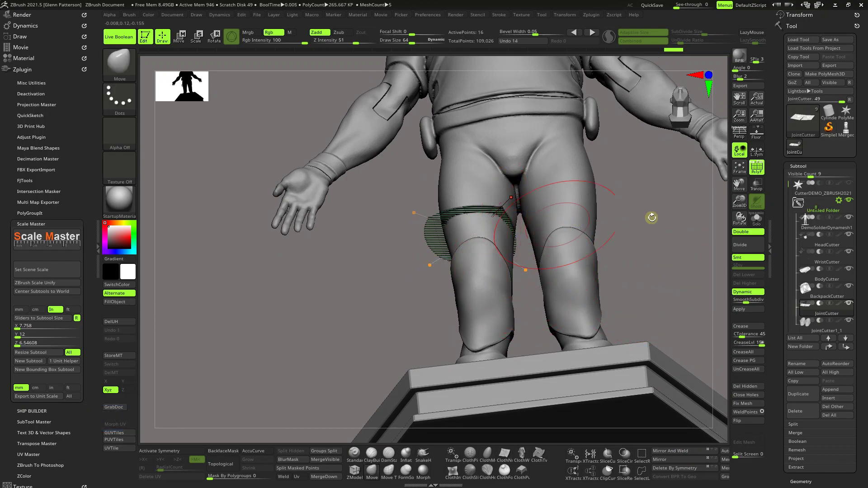
{"action": "left_click", "coordinate": [680, 451]}
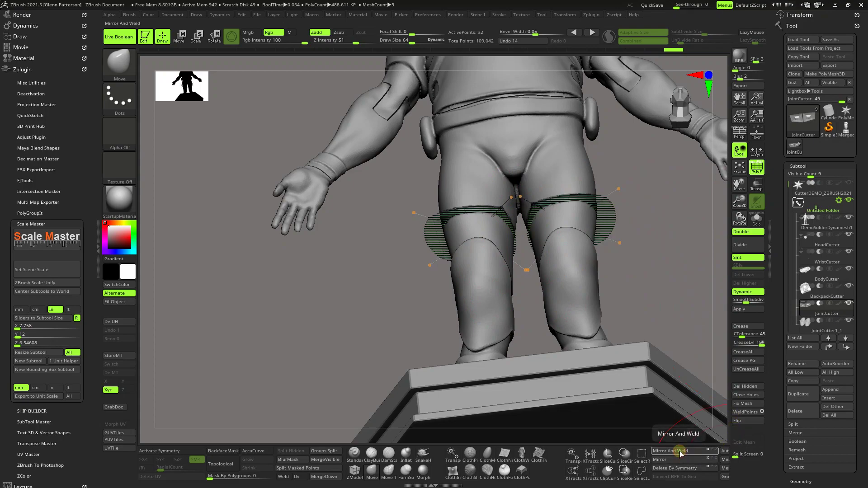
{"action": "left_click_drag", "start_coordinate": [676, 267], "coordinate": [681, 354]}
{"action": "left_click_drag", "start_coordinate": [680, 321], "coordinate": [778, 191]}
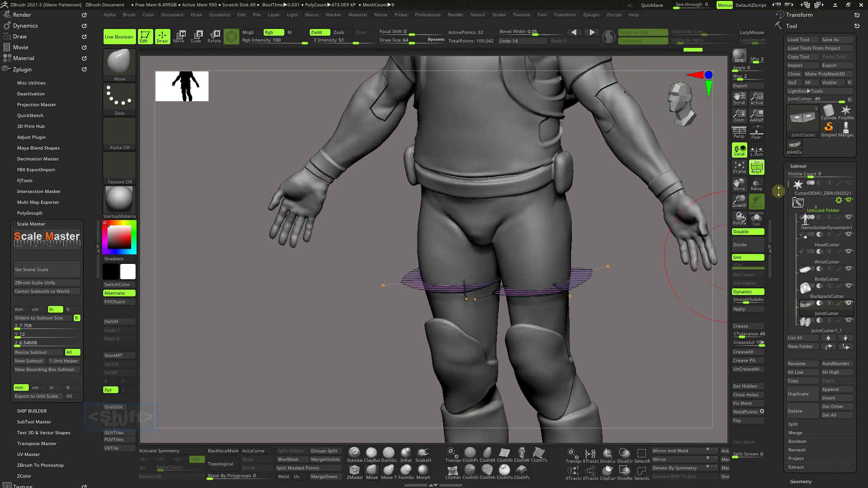
{"action": "left_click", "coordinate": [756, 167]}
{"action": "mouse_move", "coordinate": [668, 320]}
{"action": "left_mouse_down"}
{"action": "mouse_move", "coordinate": [752, 313]}
{"action": "mouse_move", "coordinate": [686, 312]}
{"action": "left_mouse_up"}
{"action": "left_click_drag", "start_coordinate": [685, 268], "coordinate": [646, 253]}
{"action": "left_click_drag", "start_coordinate": [739, 181], "coordinate": [664, 297]}
{"action": "right_click_drag", "start_coordinate": [385, 255], "coordinate": [373, 278]}
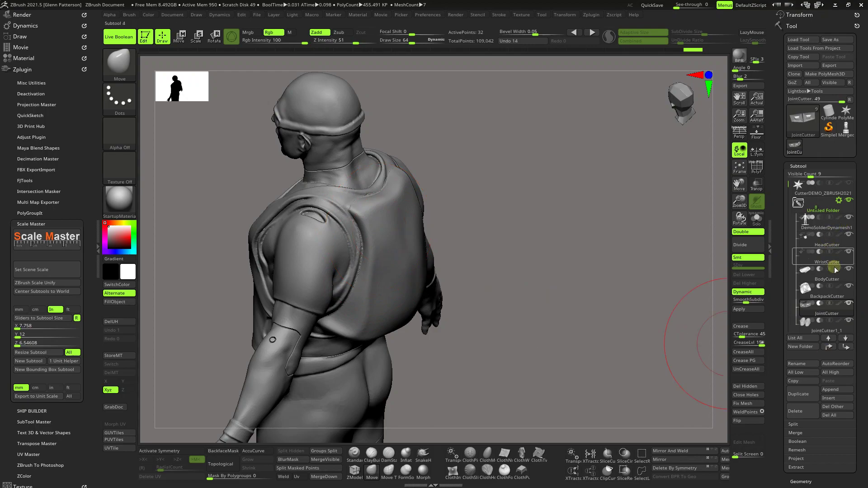
Select BackpackCutter and load the ZBrush 3D Print IMM brush set
{"action": "left_click", "coordinate": [841, 294]}
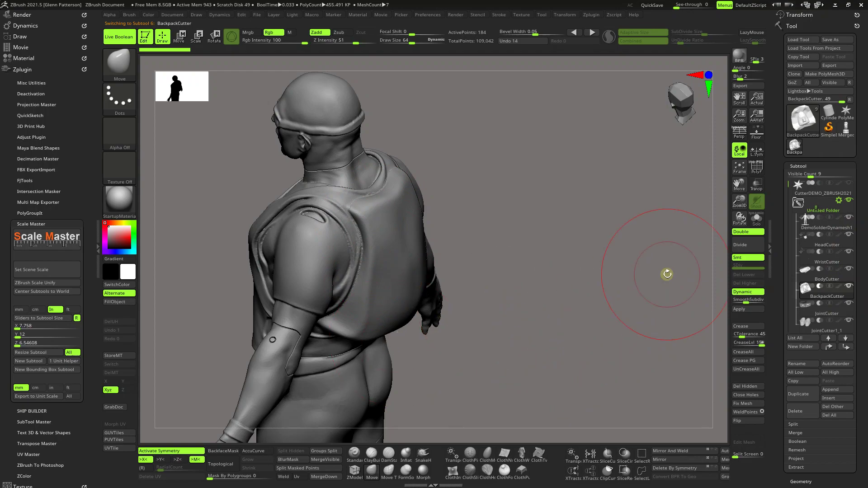
{"action": "key", "text": "b"}
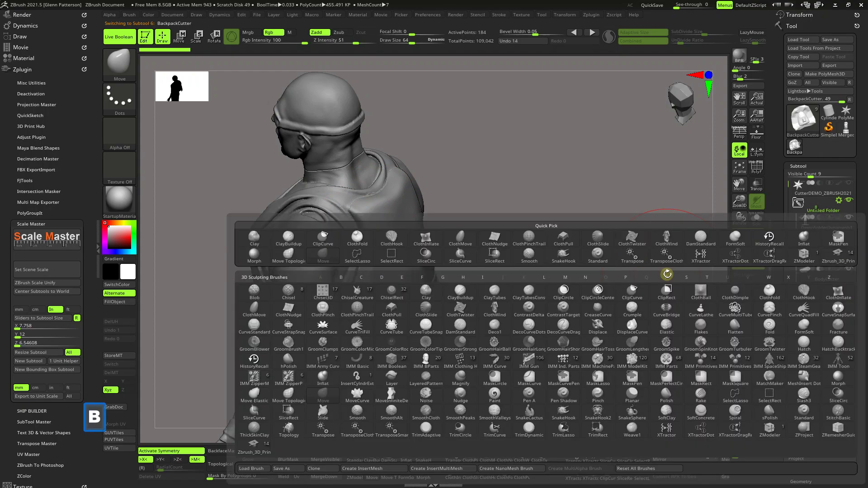
{"action": "left_click", "coordinate": [835, 261]}
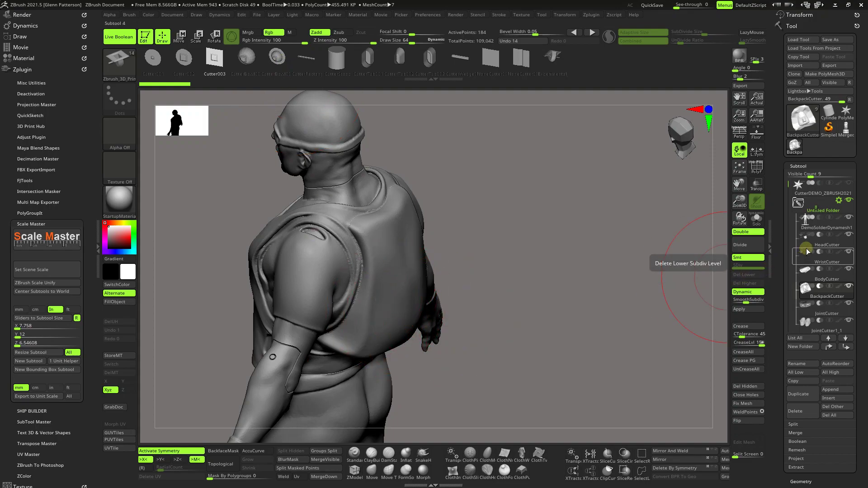
Inspect the backpack cutter in Solo from several angles, then turn Solo off
{"action": "left_click", "coordinate": [756, 221]}
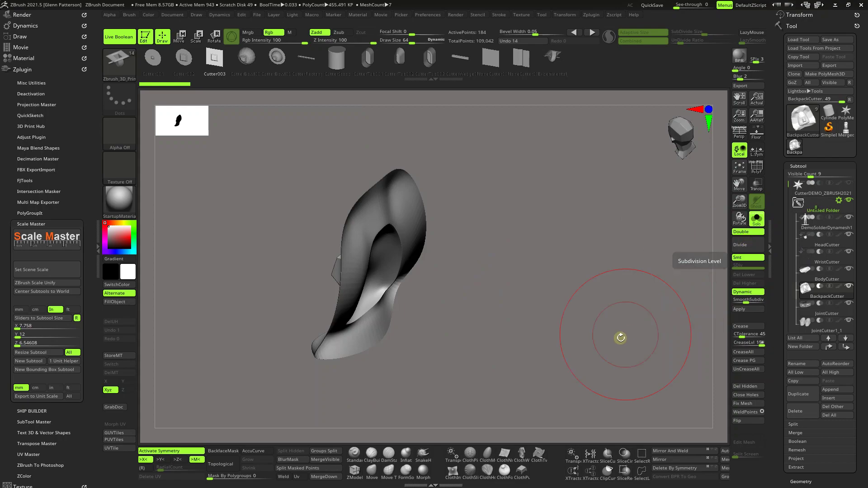
{"action": "mouse_move", "coordinate": [620, 337]}
{"action": "left_mouse_down"}
{"action": "mouse_move", "coordinate": [595, 335]}
{"action": "mouse_move", "coordinate": [573, 302]}
{"action": "mouse_move", "coordinate": [618, 283]}
{"action": "mouse_move", "coordinate": [647, 306]}
{"action": "left_mouse_up"}
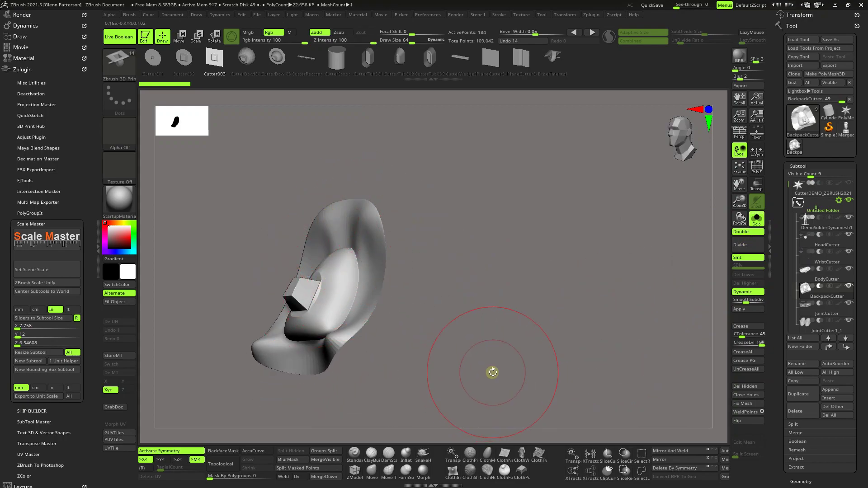
{"action": "left_click_drag", "start_coordinate": [492, 372], "coordinate": [451, 367]}
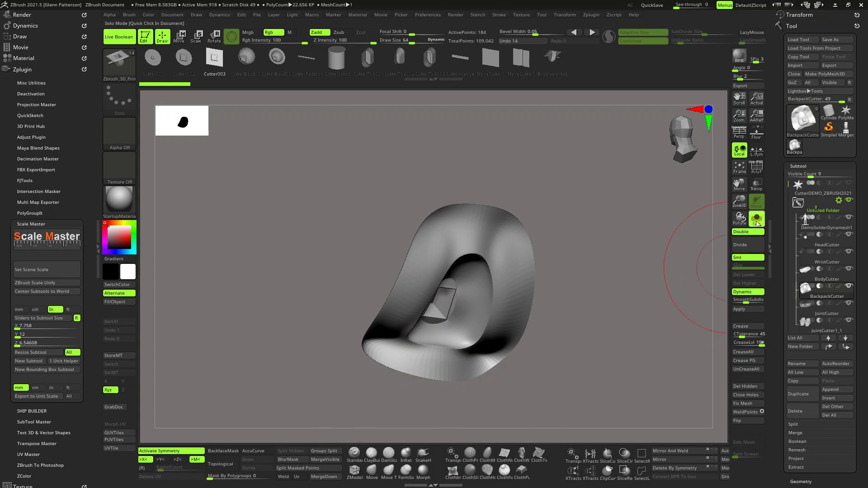
{"action": "left_click", "coordinate": [756, 220]}
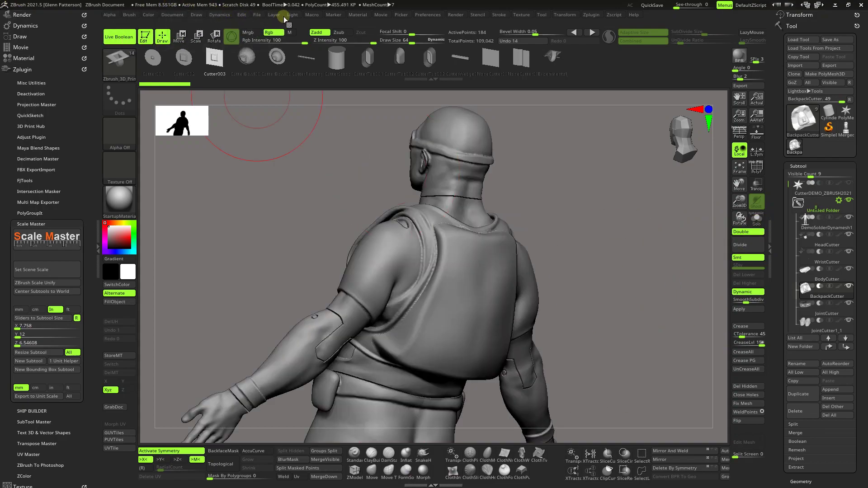
Run the PrintCutter_0005 macro, then frame the whole soldier from a front view
{"action": "left_click", "coordinate": [312, 15]}
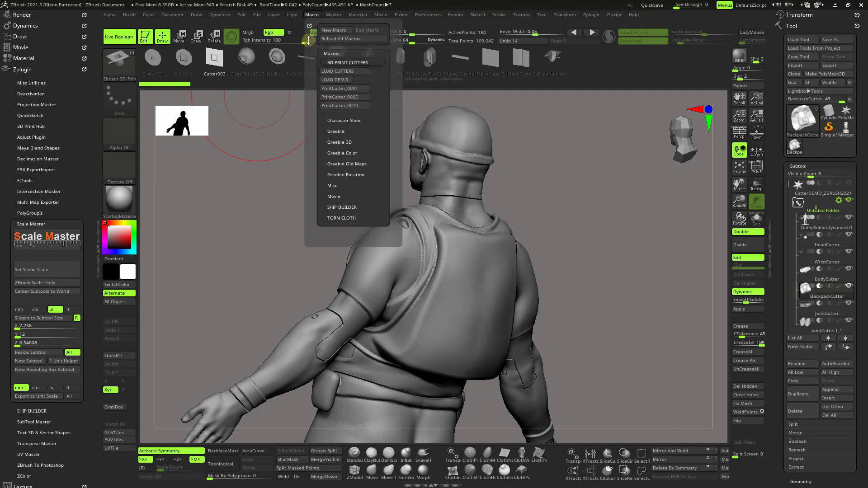
{"action": "left_click", "coordinate": [337, 98]}
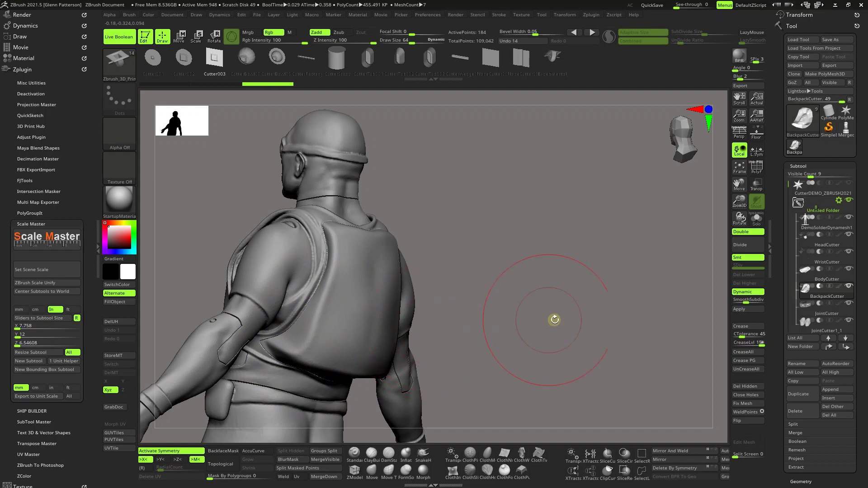
{"action": "left_click_drag", "start_coordinate": [503, 323], "coordinate": [572, 319]}
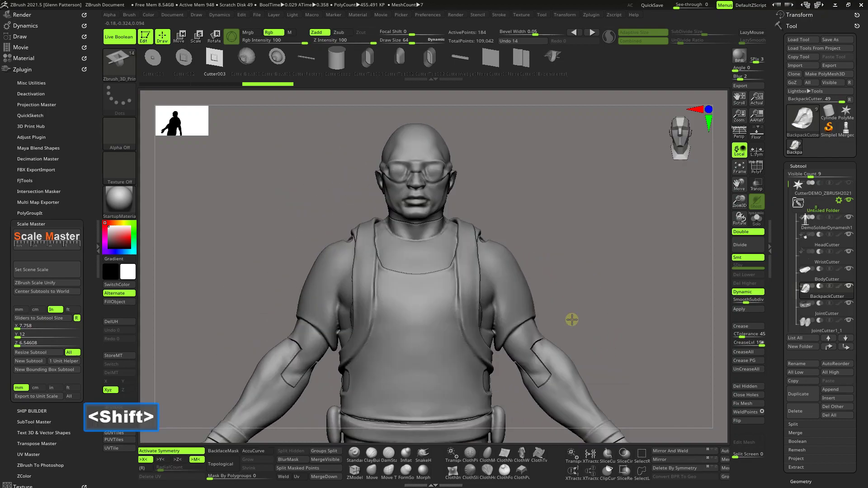
{"action": "left_click", "coordinate": [739, 170]}
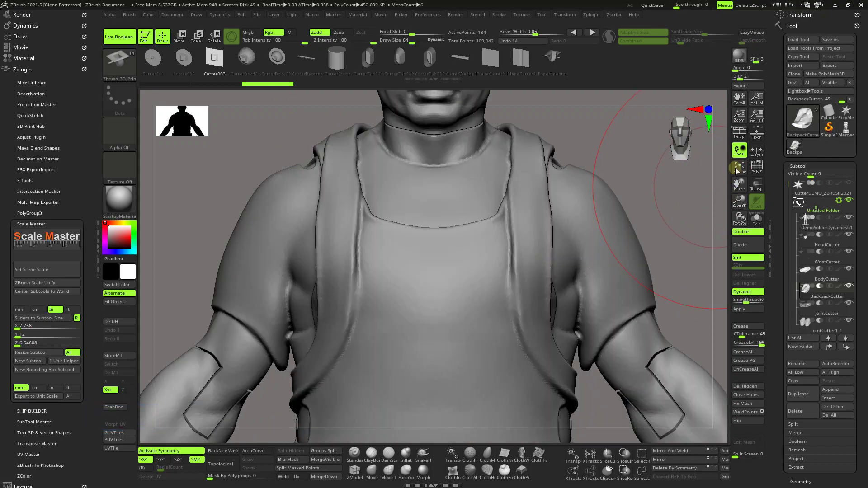
{"action": "left_click", "coordinate": [740, 168]}
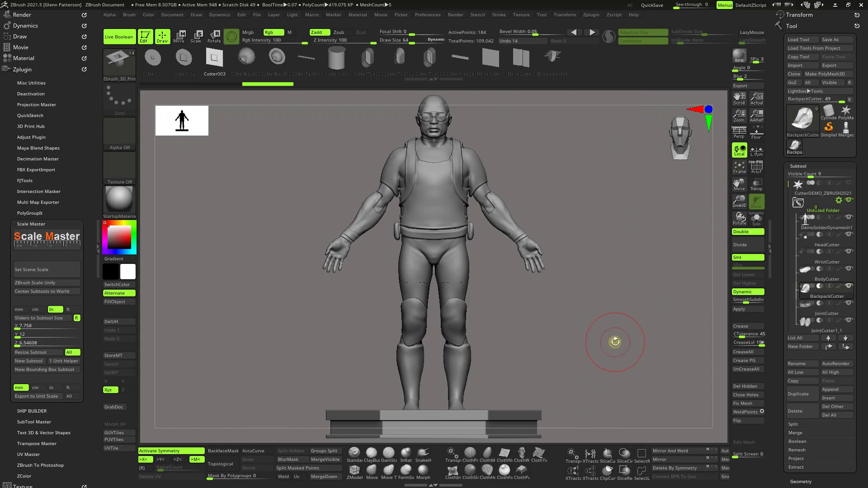
{"action": "left_click_drag", "start_coordinate": [615, 342], "coordinate": [597, 364]}
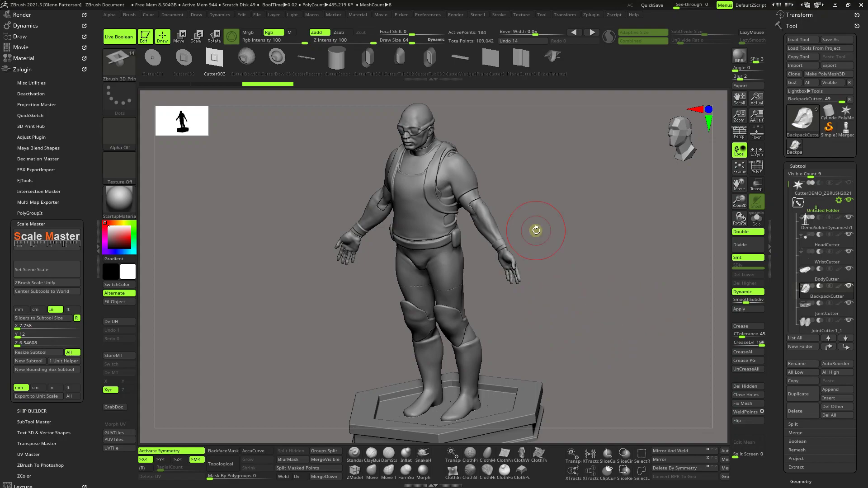
Boolean the collapsed Untitled Folder With DSDiv into UMesh_DemoSoldierDynamesh1 and check its wireframe
{"action": "left_click", "coordinate": [797, 205]}
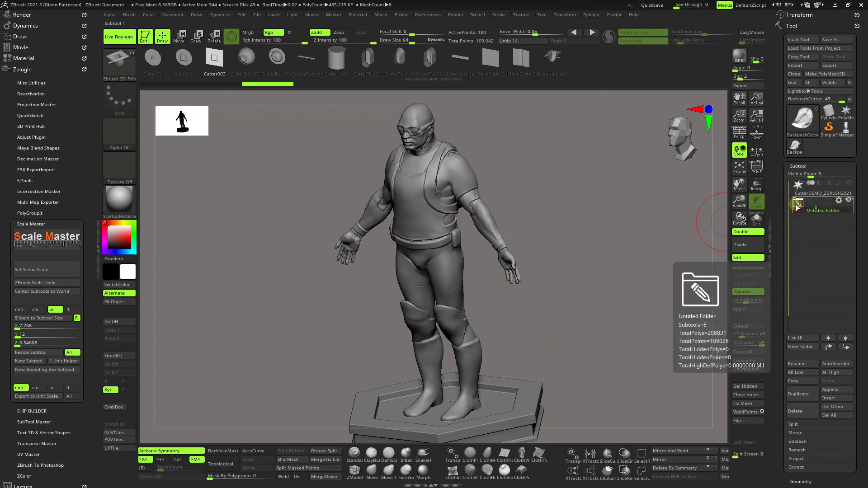
{"action": "left_click", "coordinate": [840, 201]}
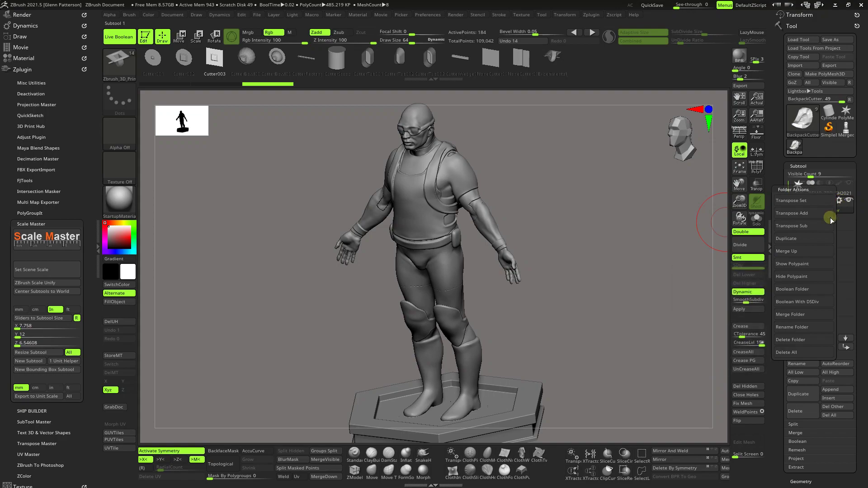
{"action": "left_click", "coordinate": [789, 301]}
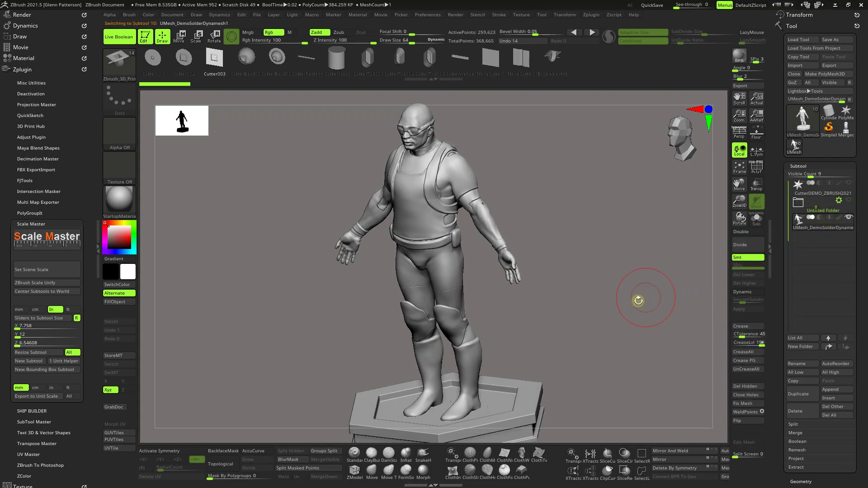
{"action": "left_click", "coordinate": [758, 167]}
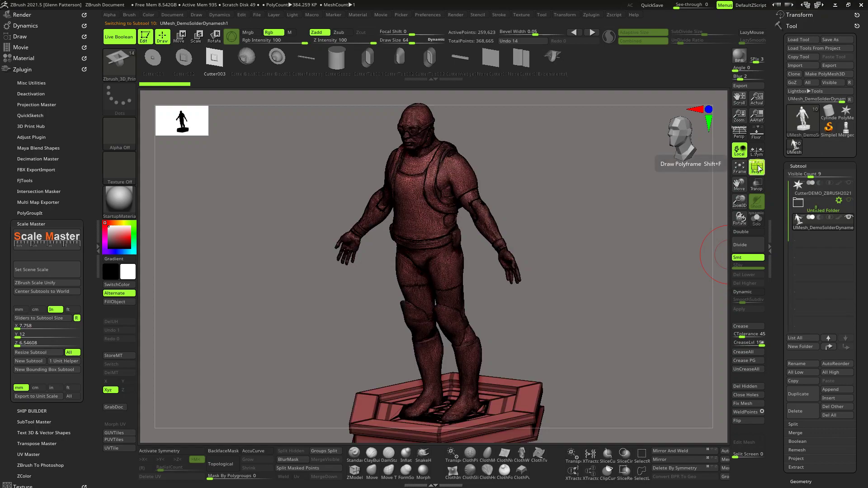
{"action": "left_click", "coordinate": [740, 167]}
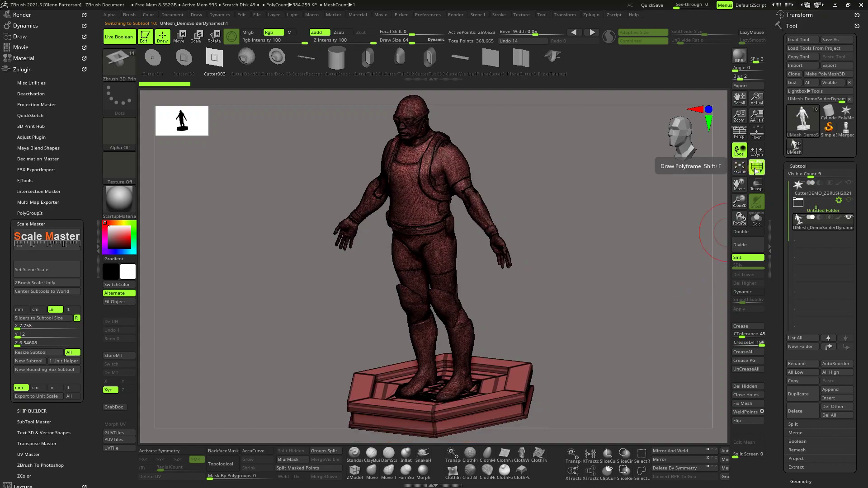
{"action": "left_click", "coordinate": [753, 166]}
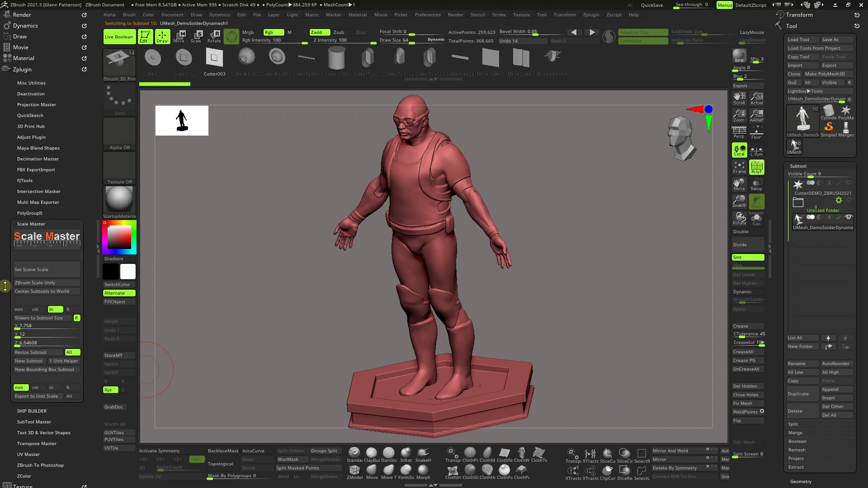
Apply Polygroups > Auto Groups so every separate soldier piece gets its own colour, then orbit to check
{"action": "scroll", "coordinate": [861, 370], "scroll_direction": "down", "scroll_amount": 5}
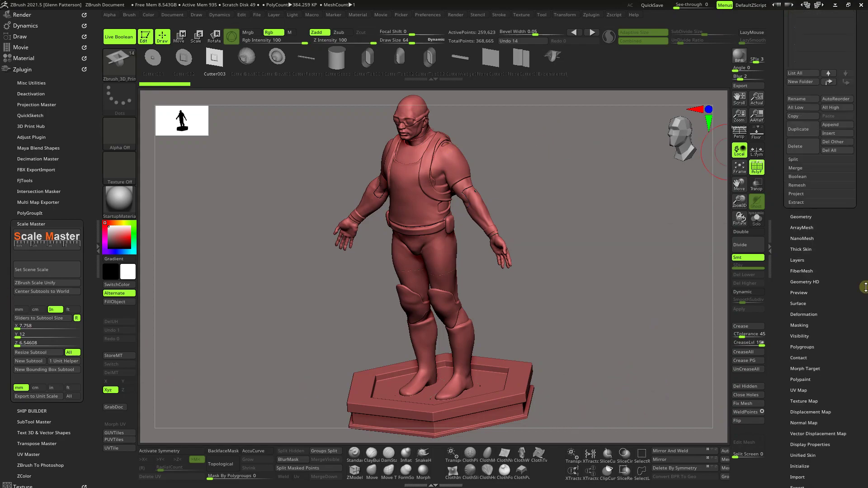
{"action": "left_click", "coordinate": [805, 347]}
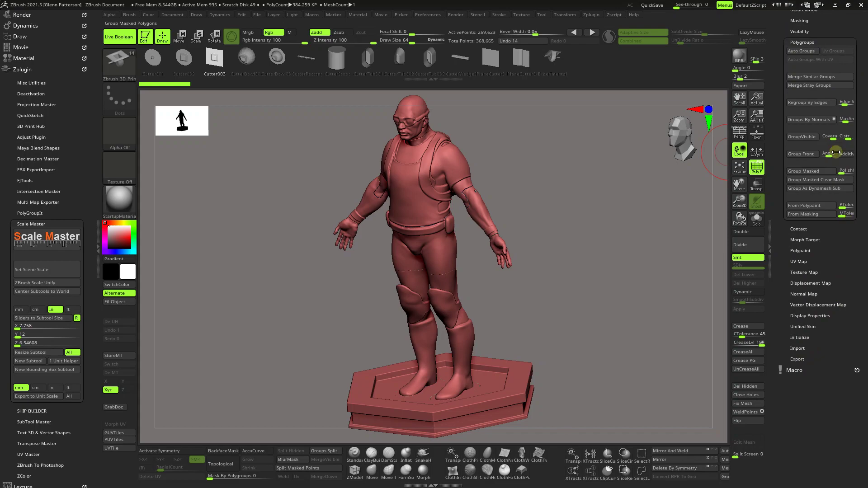
{"action": "left_click", "coordinate": [801, 51]}
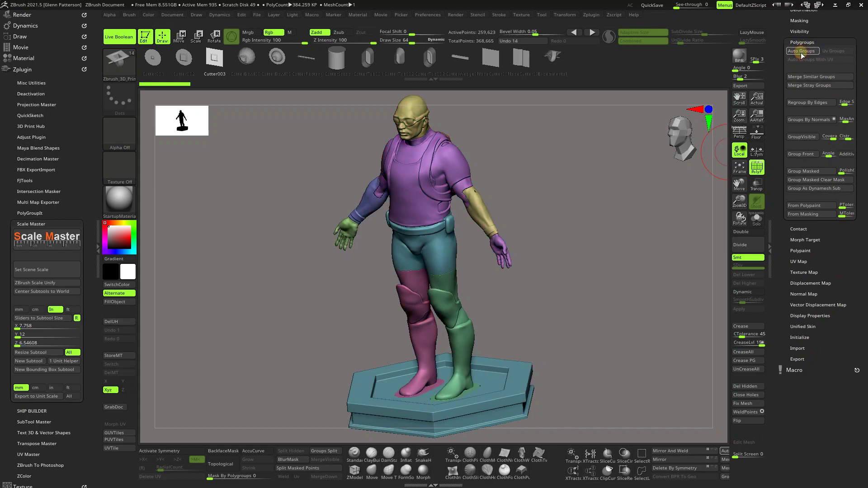
{"action": "left_click_drag", "start_coordinate": [597, 313], "coordinate": [639, 337]}
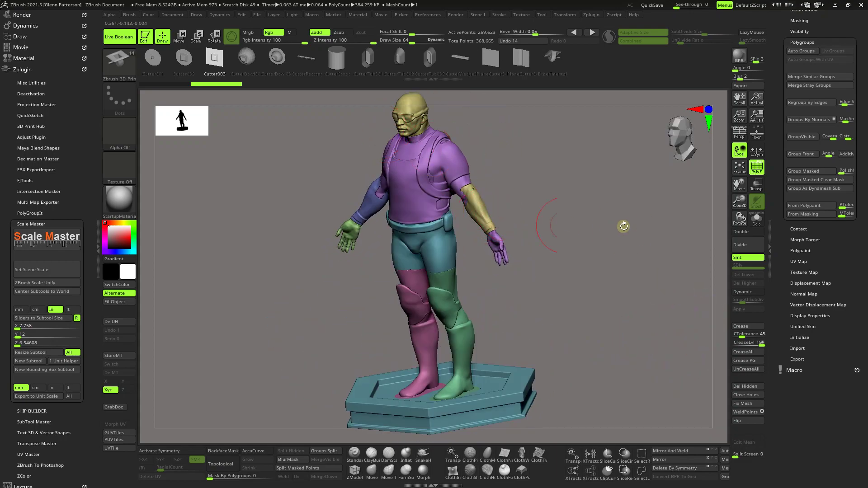
{"action": "mouse_move", "coordinate": [624, 226]}
{"action": "left_mouse_down"}
{"action": "mouse_move", "coordinate": [513, 229]}
{"action": "mouse_move", "coordinate": [443, 180]}
{"action": "left_mouse_up"}
{"action": "left_click", "coordinate": [422, 171], "text": "ctrl+shift"}
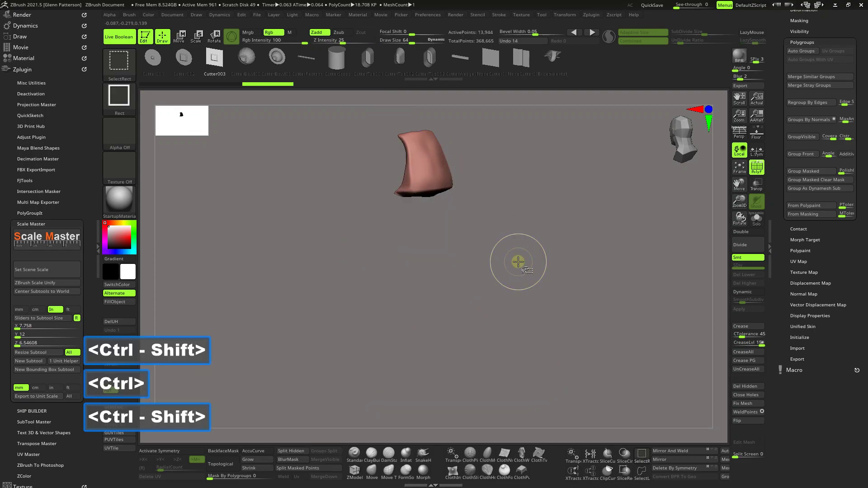
{"action": "key", "text": "ctrl+shift+a"}
{"action": "left_click_drag", "start_coordinate": [518, 262], "coordinate": [576, 266]}
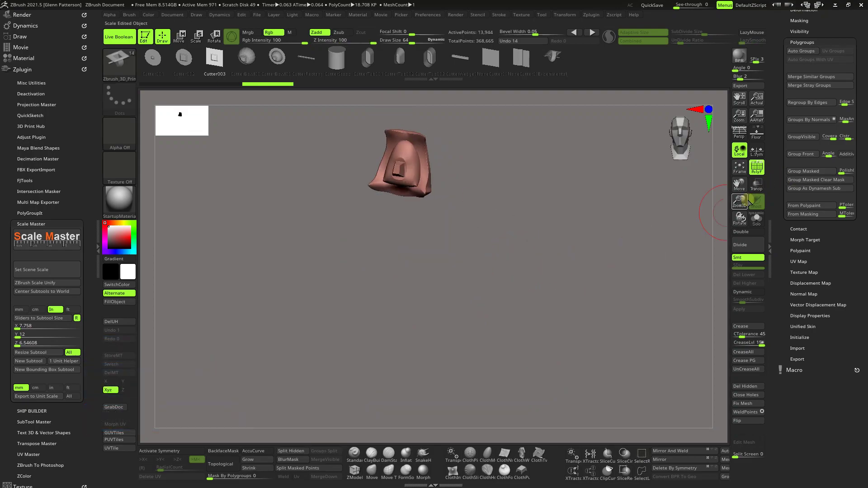
{"action": "left_click_drag", "start_coordinate": [738, 208], "coordinate": [739, 199]}
{"action": "left_click_drag", "start_coordinate": [585, 271], "coordinate": [556, 300]}
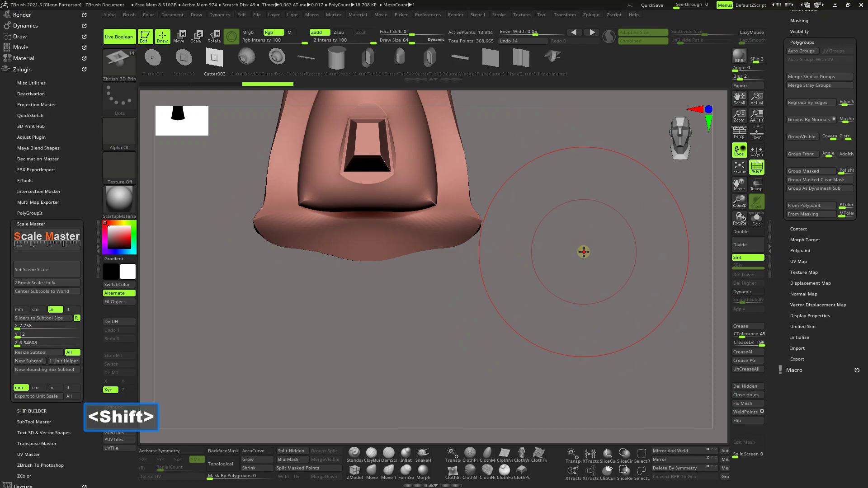
{"action": "left_click_drag", "start_coordinate": [583, 250], "coordinate": [545, 280], "text": "shift"}
{"action": "left_click", "coordinate": [739, 167]}
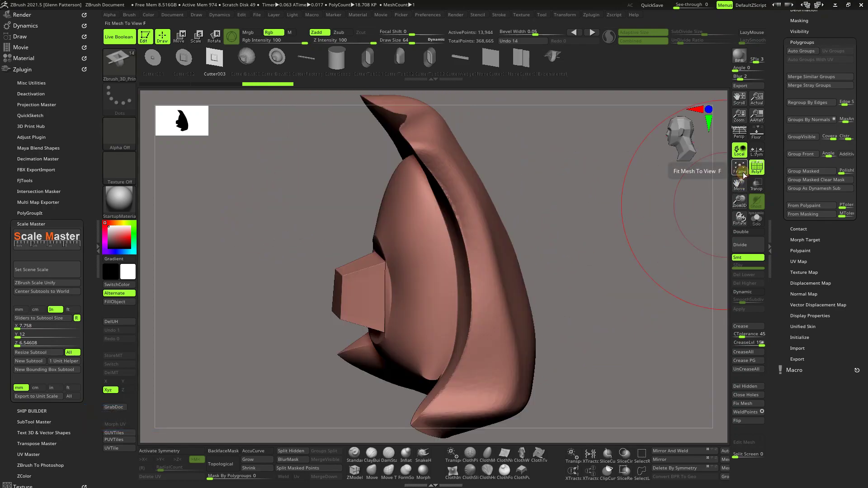
{"action": "left_click_drag", "start_coordinate": [739, 200], "coordinate": [738, 119]}
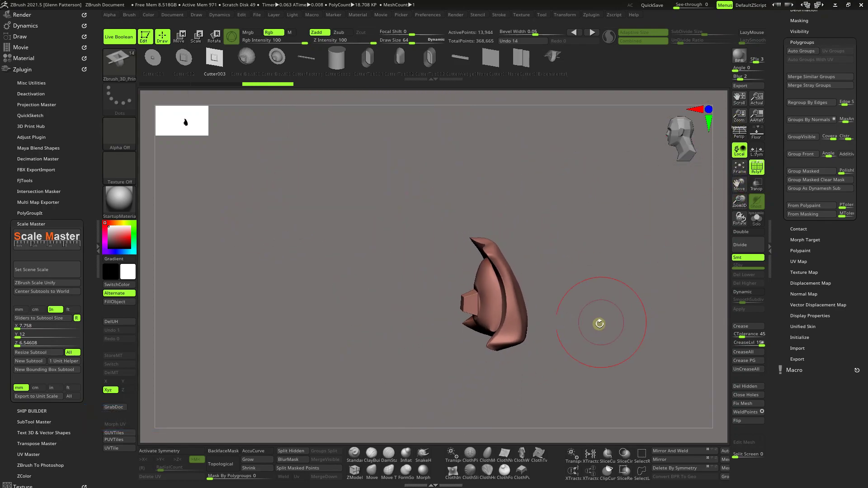
{"action": "left_click_drag", "start_coordinate": [599, 323], "coordinate": [626, 332]}
{"action": "left_click", "coordinate": [739, 167]}
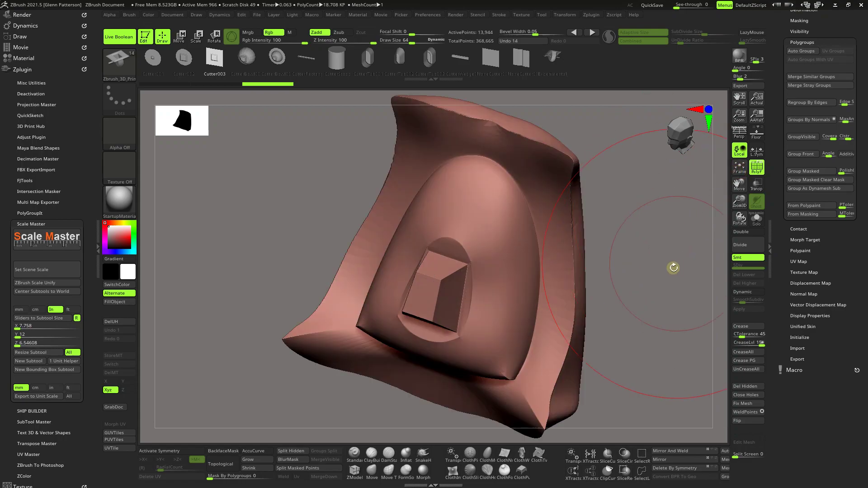
{"action": "left_click", "coordinate": [673, 267], "text": "ctrl+shift"}
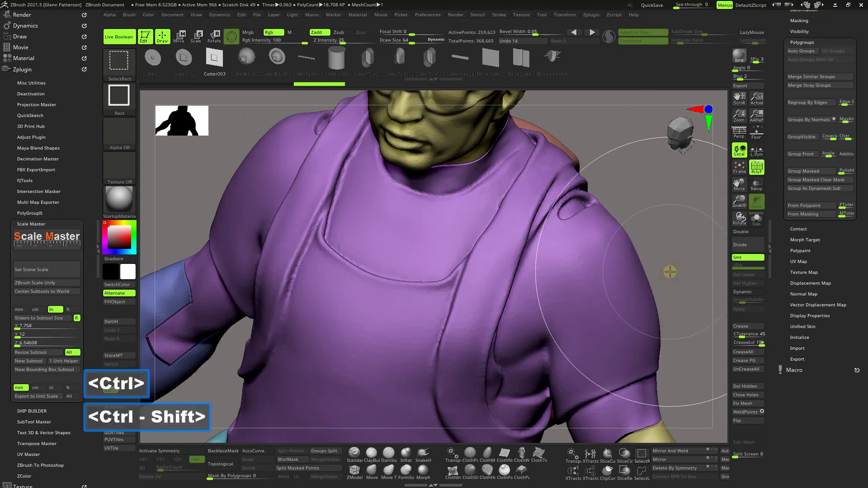
Isolate and inspect the head piece, then unhide all and frame the legs and base
{"action": "left_click", "coordinate": [429, 142], "text": "ctrl+shift"}
{"action": "left_click_drag", "start_coordinate": [518, 238], "coordinate": [493, 185]}
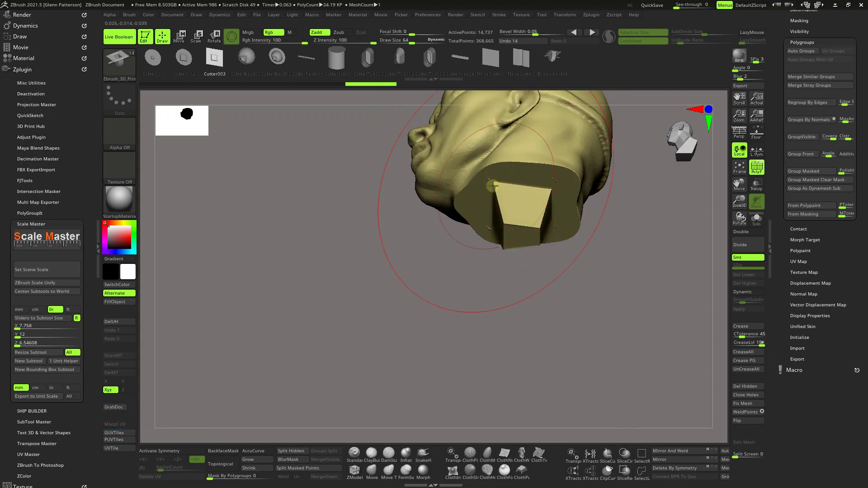
{"action": "mouse_move", "coordinate": [391, 219]}
{"action": "left_mouse_down"}
{"action": "mouse_move", "coordinate": [387, 243]}
{"action": "mouse_move", "coordinate": [469, 269]}
{"action": "left_mouse_up"}
{"action": "left_click", "coordinate": [629, 275], "text": "ctrl+shift"}
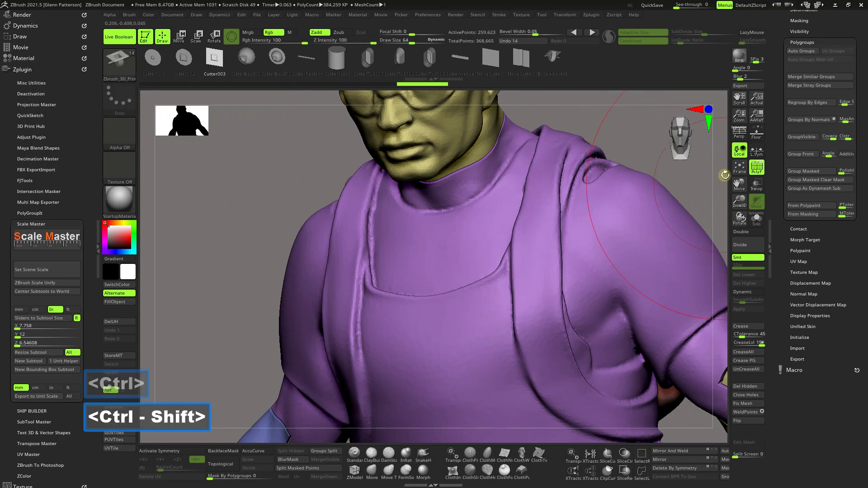
{"action": "left_click", "coordinate": [741, 170]}
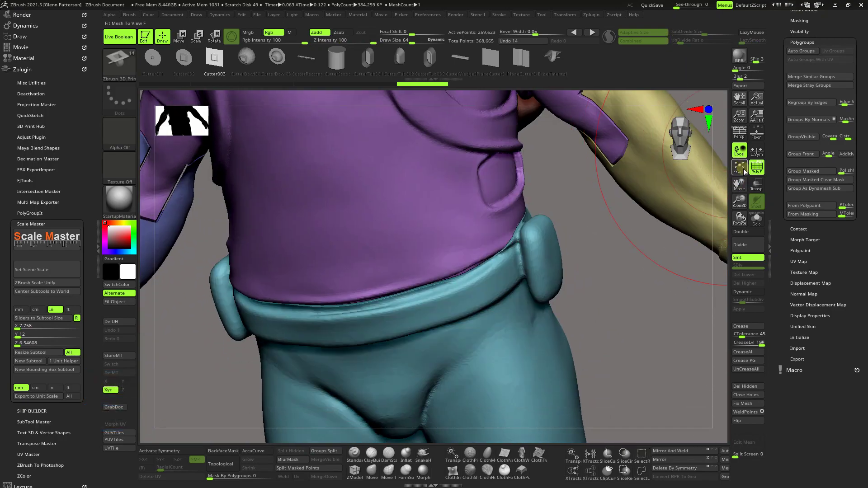
{"action": "left_click_drag", "start_coordinate": [739, 201], "coordinate": [738, 144]}
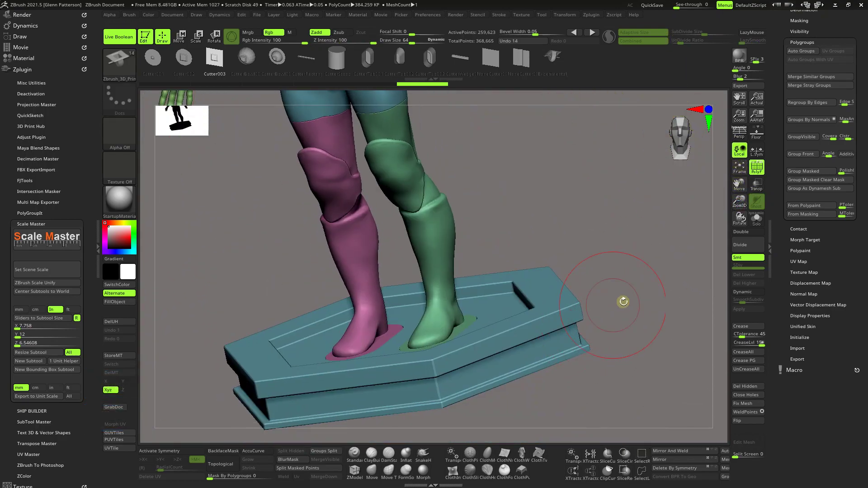
{"action": "left_click_drag", "start_coordinate": [623, 302], "coordinate": [623, 322]}
Isolate the green boot, then the pink boot, inspecting each and unhiding all afterward
{"action": "left_click", "coordinate": [400, 242], "text": "ctrl+shift"}
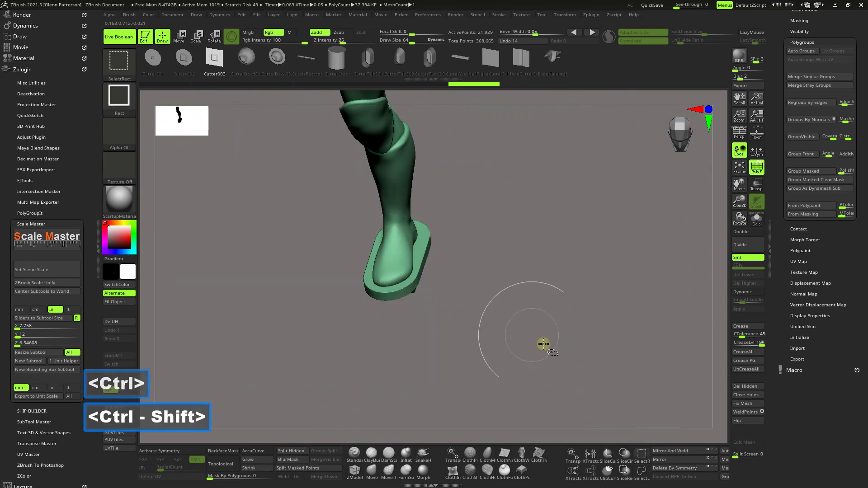
{"action": "left_click_drag", "start_coordinate": [543, 344], "coordinate": [544, 313]}
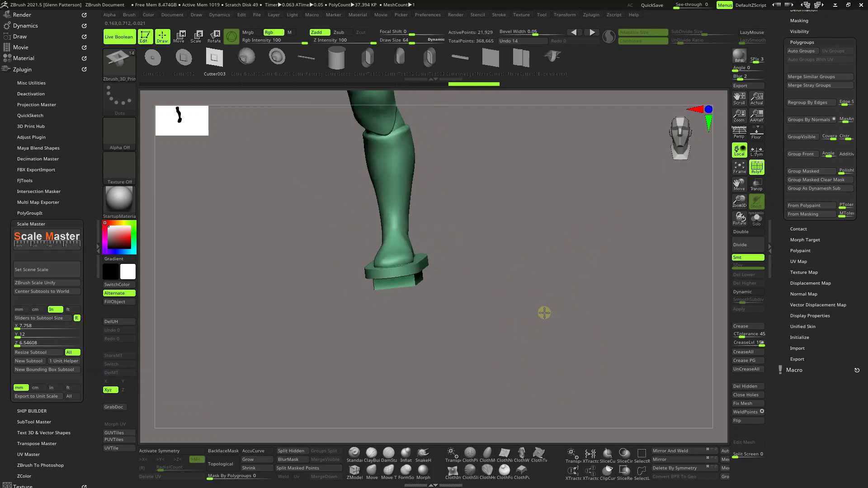
{"action": "left_click", "coordinate": [553, 319], "text": "ctrl+shift"}
{"action": "left_click", "coordinate": [323, 226], "text": "ctrl+shift"}
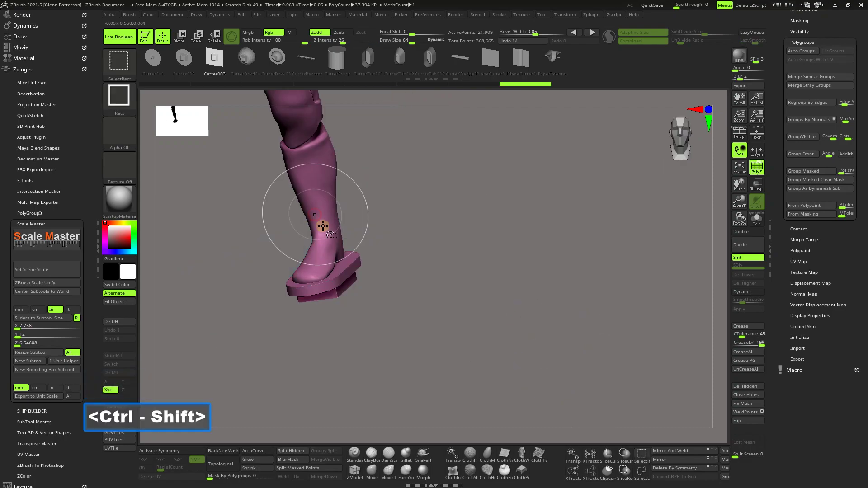
{"action": "left_click", "coordinate": [525, 348], "text": "ctrl+shift"}
Orbit to the torso in profile and isolate the yellow forearm piece for inspection
{"action": "left_click_drag", "start_coordinate": [739, 184], "coordinate": [742, 470]}
{"action": "left_click_drag", "start_coordinate": [316, 289], "coordinate": [452, 234]}
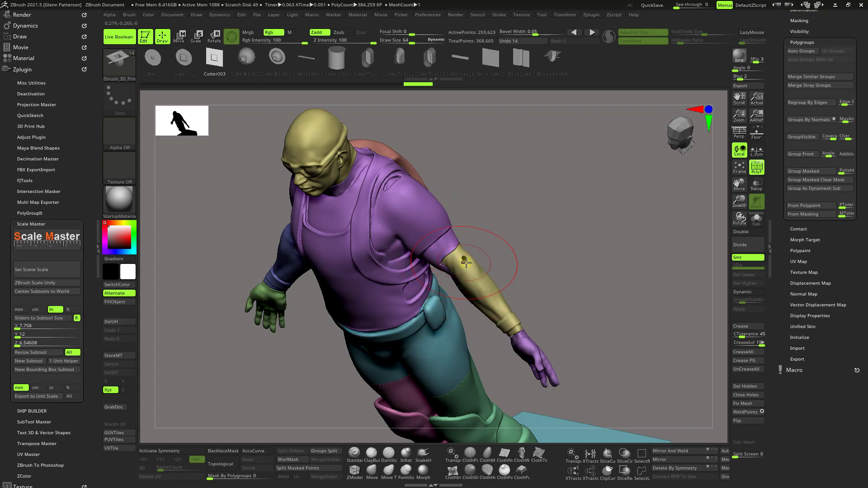
{"action": "left_click_drag", "start_coordinate": [465, 269], "coordinate": [474, 285]}
{"action": "key", "text": "ctrl+shift"}
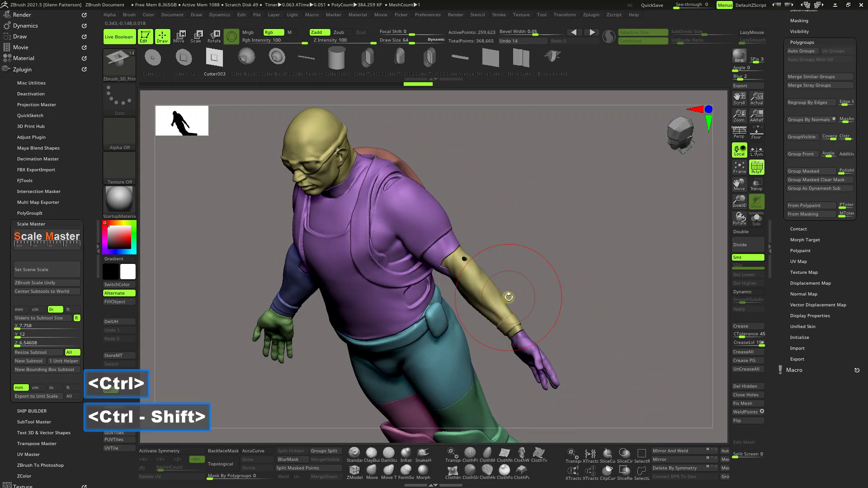
{"action": "left_click", "coordinate": [473, 283], "text": "ctrl+shift"}
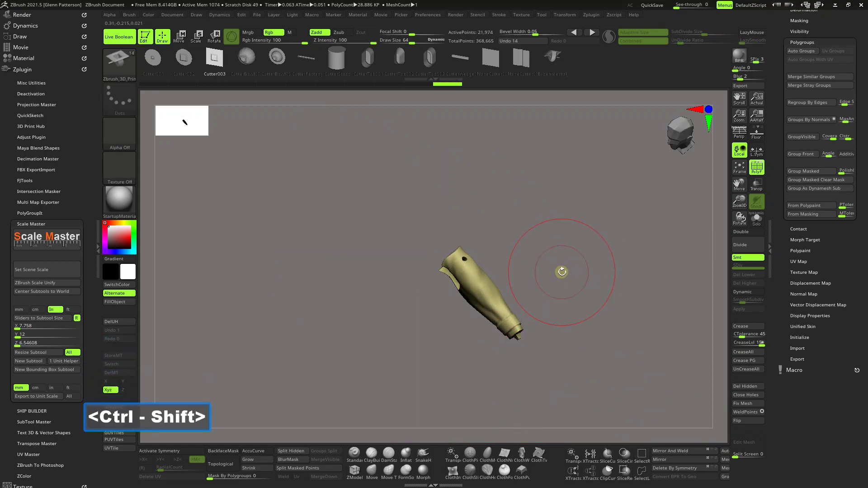
{"action": "left_click_drag", "start_coordinate": [739, 218], "coordinate": [714, 194]}
{"action": "mouse_move", "coordinate": [431, 250]}
{"action": "right_mouse_down"}
{"action": "mouse_move", "coordinate": [448, 243]}
{"action": "mouse_move", "coordinate": [391, 244]}
{"action": "right_mouse_up"}
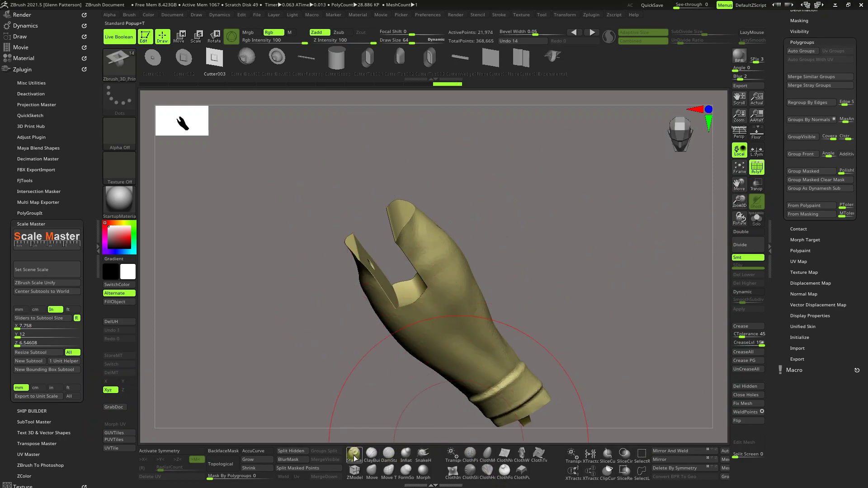
With the Standard brush and Sculptris Pro on, smooth the forearm piece's pointed top end
{"action": "left_click", "coordinate": [353, 456]}
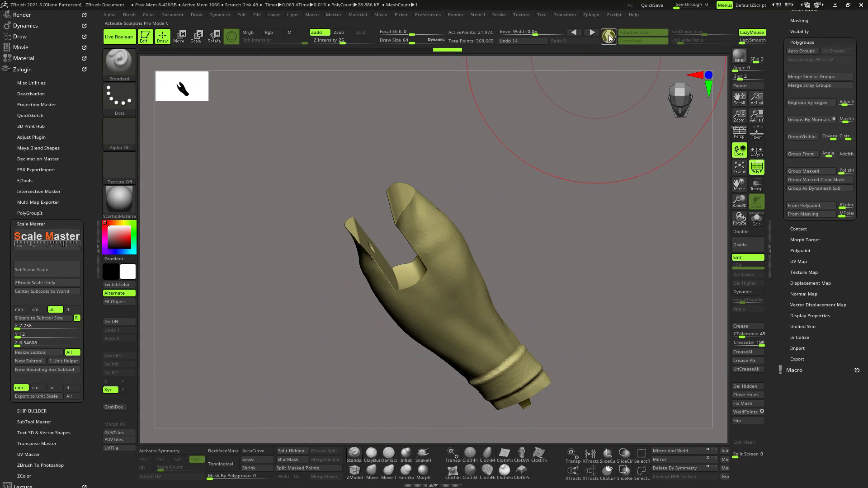
{"action": "left_click", "coordinate": [609, 38]}
{"action": "key", "text": "space"}
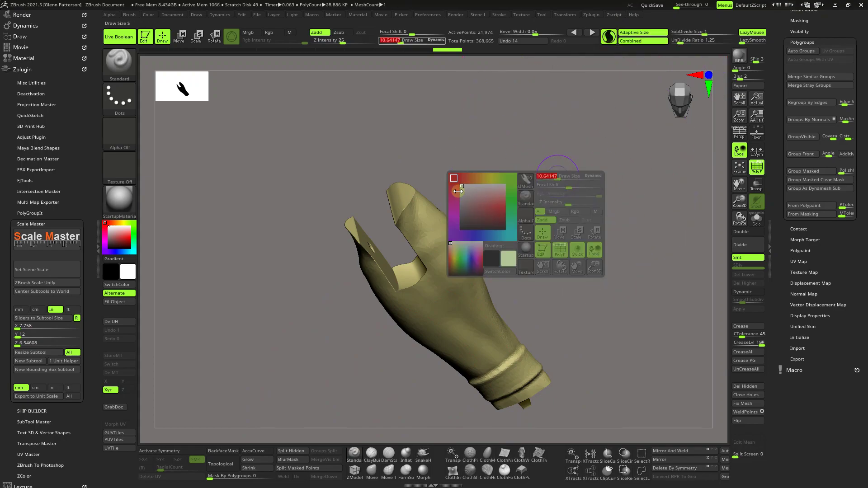
{"action": "key", "text": "shift"}
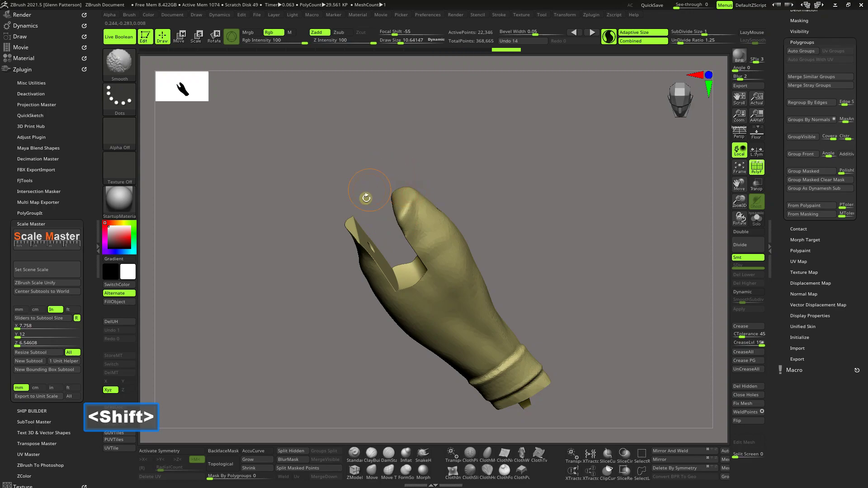
{"action": "mouse_move", "coordinate": [352, 233]}
{"action": "left_mouse_down", "text": "shift"}
{"action": "mouse_move", "coordinate": [345, 220]}
{"action": "mouse_move", "coordinate": [353, 241]}
{"action": "left_mouse_up", "text": "shift"}
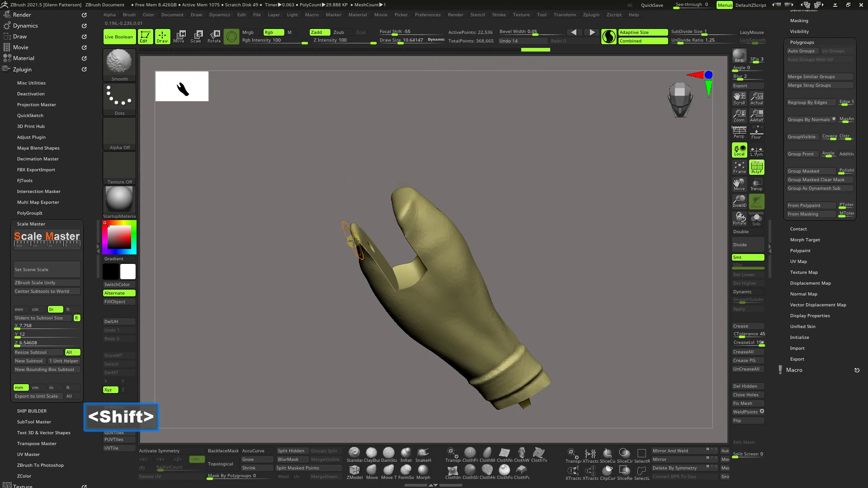
{"action": "mouse_move", "coordinate": [574, 248]}
{"action": "left_mouse_down", "text": "shift"}
{"action": "mouse_move", "coordinate": [592, 266]}
{"action": "mouse_move", "coordinate": [583, 269]}
{"action": "mouse_move", "coordinate": [604, 267]}
{"action": "mouse_move", "coordinate": [569, 265]}
{"action": "mouse_move", "coordinate": [600, 257]}
{"action": "mouse_move", "coordinate": [317, 241]}
{"action": "left_mouse_up", "text": "shift"}
Unhide the whole character, smooth the forearm top at the sleeve, and frame the figure
{"action": "left_click", "coordinate": [593, 262], "text": "ctrl+shift"}
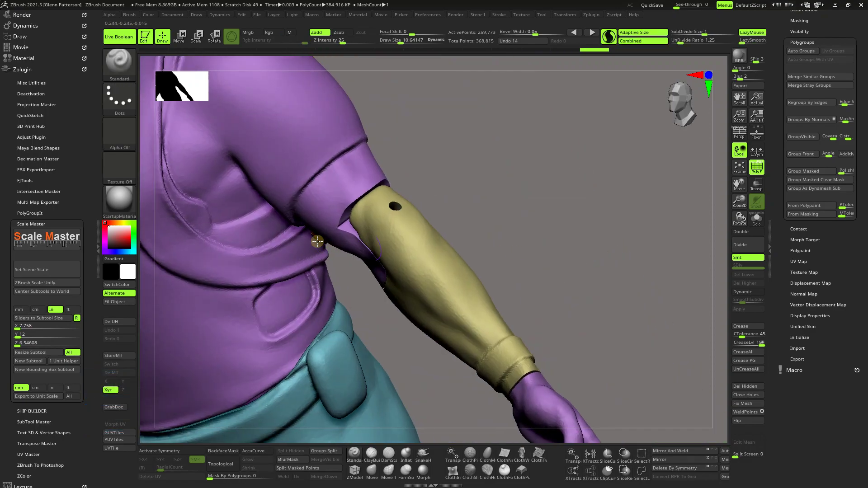
{"action": "mouse_move", "coordinate": [384, 197]}
{"action": "left_mouse_down"}
{"action": "mouse_move", "coordinate": [397, 248]}
{"action": "mouse_move", "coordinate": [336, 220]}
{"action": "mouse_move", "coordinate": [394, 210]}
{"action": "mouse_move", "coordinate": [371, 221]}
{"action": "left_mouse_up"}
{"action": "mouse_move", "coordinate": [541, 227]}
{"action": "left_mouse_down"}
{"action": "mouse_move", "coordinate": [552, 216]}
{"action": "mouse_move", "coordinate": [545, 230]}
{"action": "mouse_move", "coordinate": [483, 248]}
{"action": "mouse_move", "coordinate": [567, 227]}
{"action": "mouse_move", "coordinate": [554, 229]}
{"action": "left_mouse_up"}
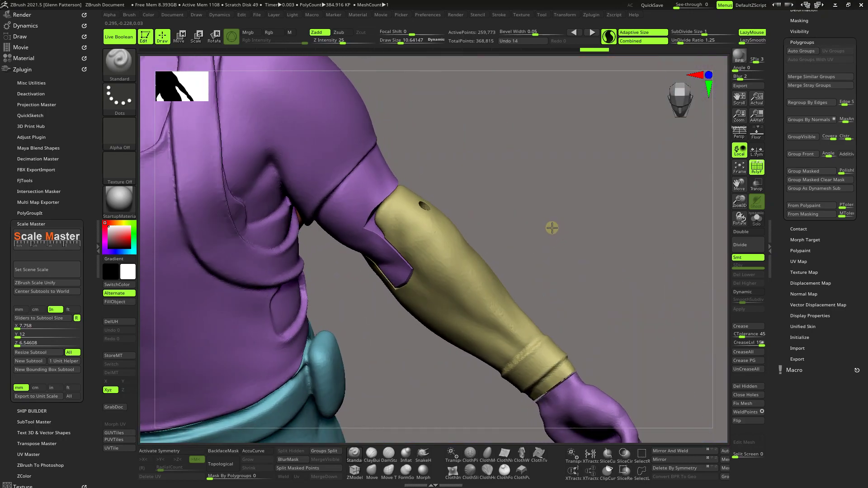
{"action": "left_click_drag", "start_coordinate": [740, 200], "coordinate": [747, 167]}
{"action": "left_click", "coordinate": [746, 167]}
{"action": "mouse_move", "coordinate": [551, 212]}
{"action": "left_mouse_down"}
{"action": "mouse_move", "coordinate": [619, 197]}
{"action": "mouse_move", "coordinate": [549, 213]}
{"action": "left_mouse_up"}
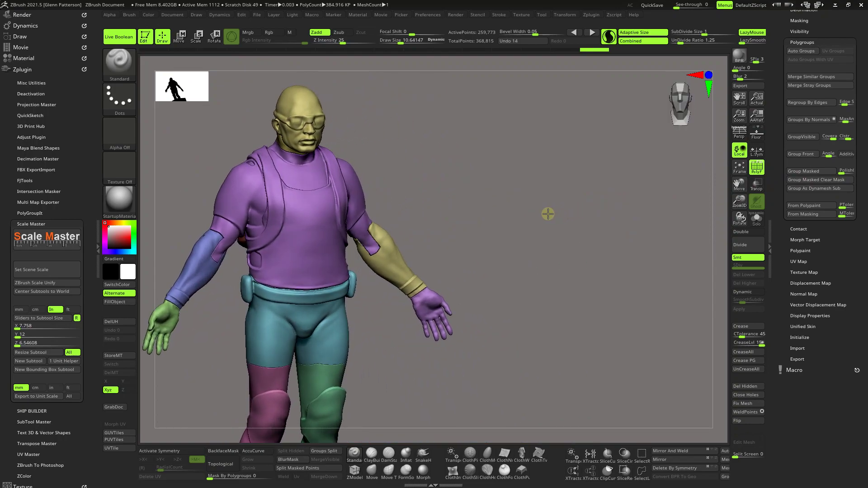
{"action": "left_click_drag", "start_coordinate": [547, 309], "coordinate": [451, 377]}
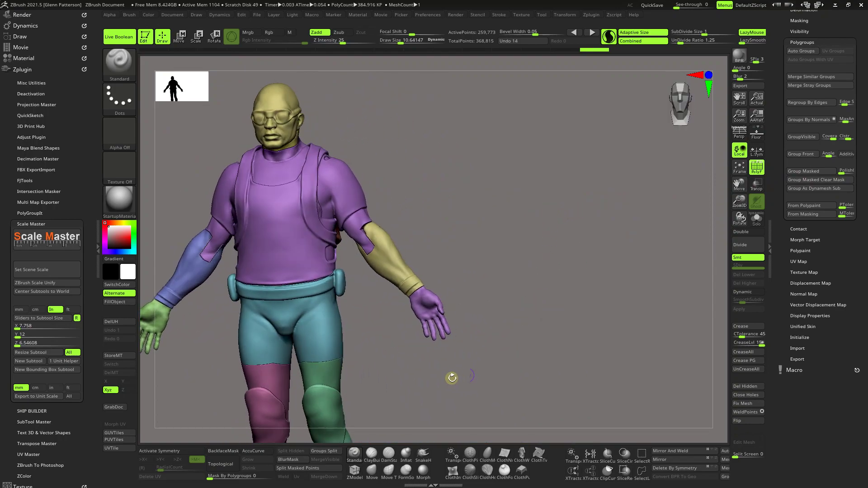
{"action": "key", "text": "ctrl+shift"}
{"action": "left_click", "coordinate": [312, 308], "text": "ctrl+shift"}
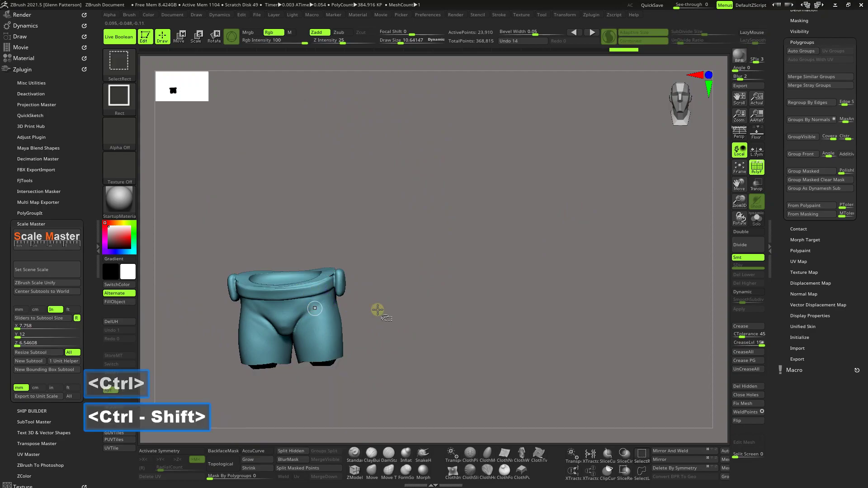
{"action": "left_click_drag", "start_coordinate": [474, 294], "coordinate": [474, 315]}
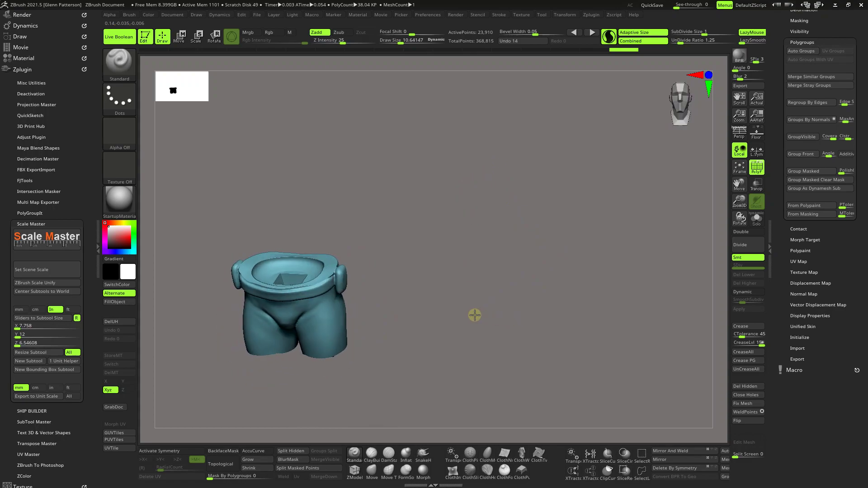
{"action": "left_click", "coordinate": [500, 334], "text": "ctrl+shift"}
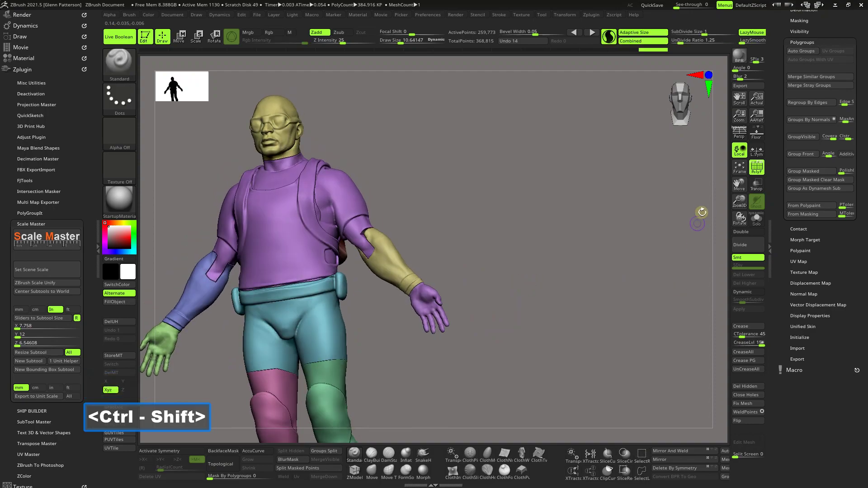
{"action": "left_click_drag", "start_coordinate": [739, 201], "coordinate": [728, 256]}
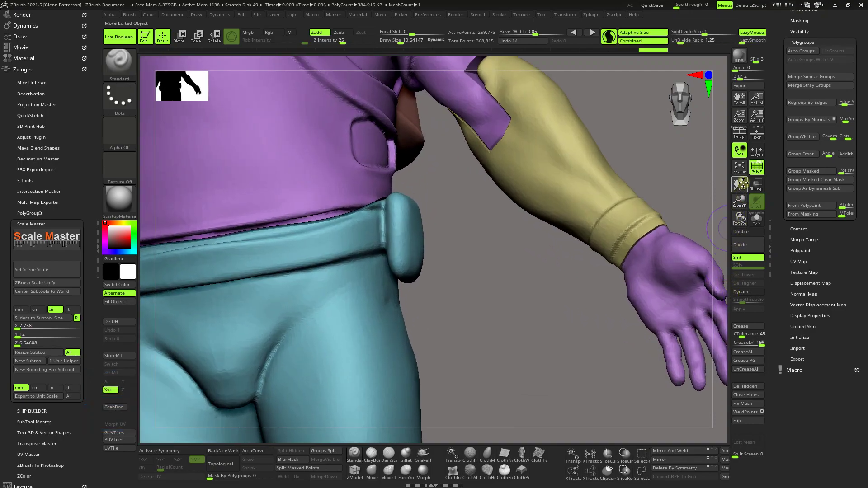
{"action": "left_click_drag", "start_coordinate": [739, 183], "coordinate": [738, 72]}
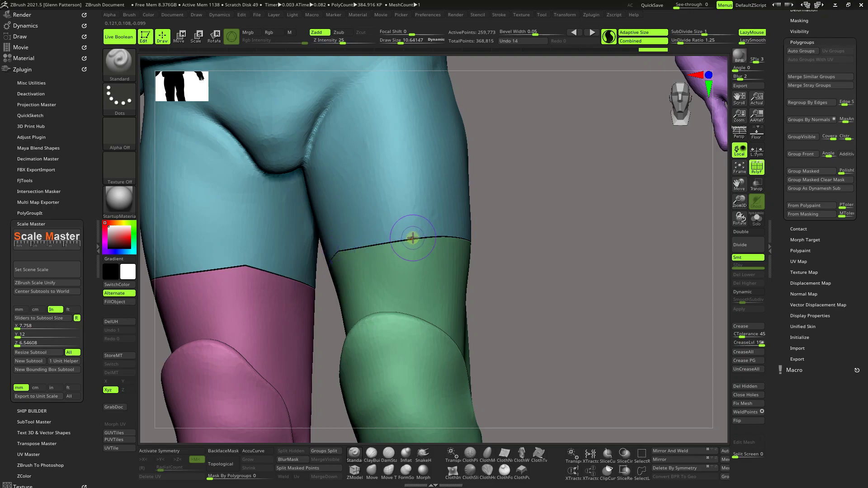
{"action": "mouse_move", "coordinate": [401, 246]}
{"action": "right_mouse_down"}
{"action": "mouse_move", "coordinate": [330, 253]}
{"action": "mouse_move", "coordinate": [415, 272]}
{"action": "mouse_move", "coordinate": [520, 258]}
{"action": "right_mouse_up"}
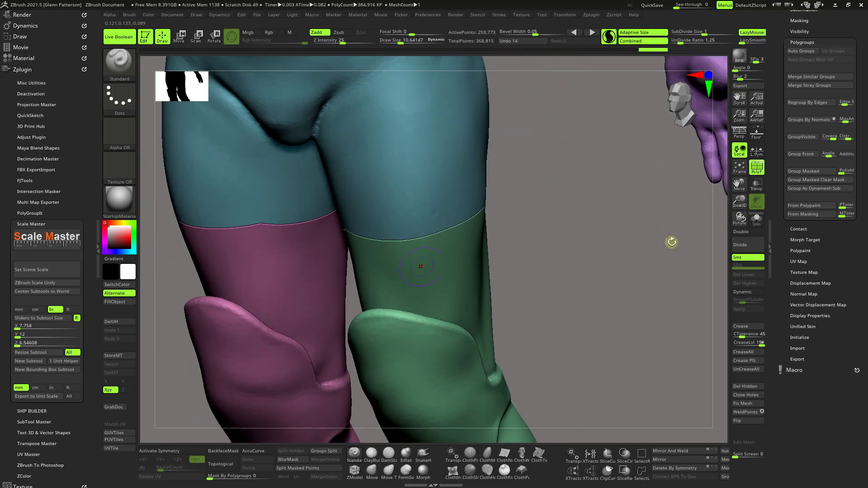
{"action": "left_click_drag", "start_coordinate": [740, 198], "coordinate": [740, 226]}
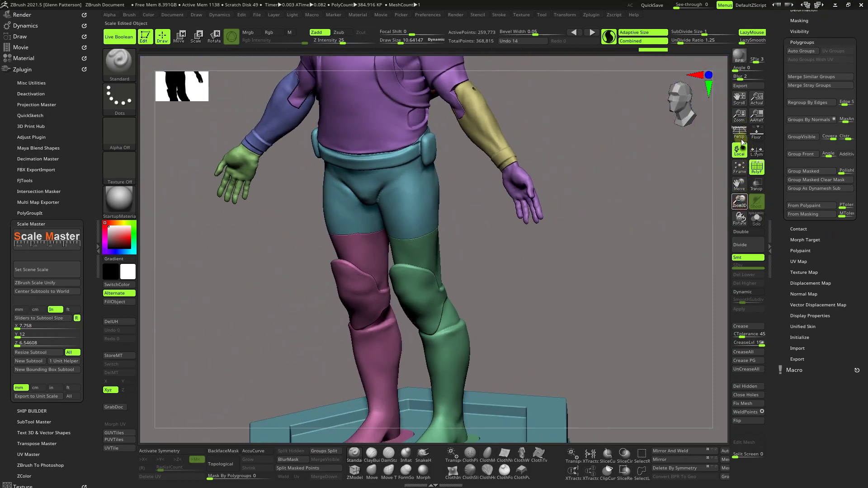
{"action": "right_click_drag", "start_coordinate": [538, 300], "coordinate": [685, 199]}
Frame the full soldier and hexagonal base, then orbit slightly to view it from the side
{"action": "left_click", "coordinate": [739, 168]}
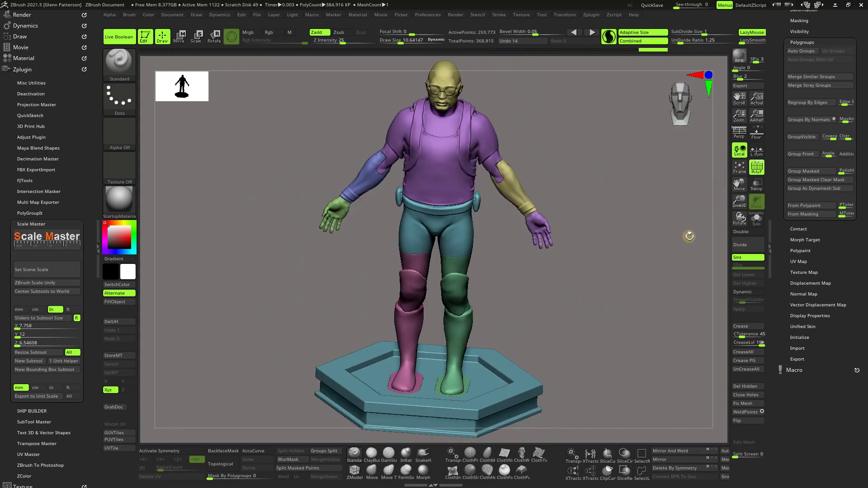
{"action": "mouse_move", "coordinate": [638, 292]}
{"action": "right_mouse_down"}
{"action": "mouse_move", "coordinate": [602, 295]}
{"action": "mouse_move", "coordinate": [644, 293]}
{"action": "mouse_move", "coordinate": [636, 294]}
{"action": "right_mouse_up"}
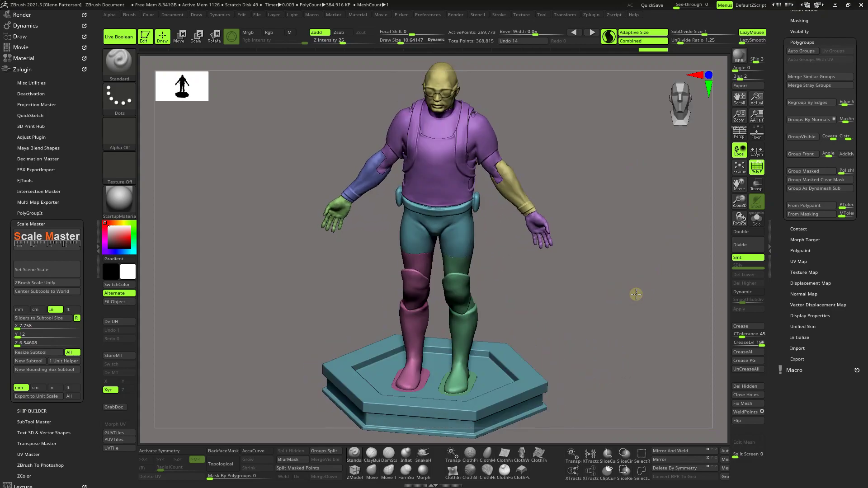